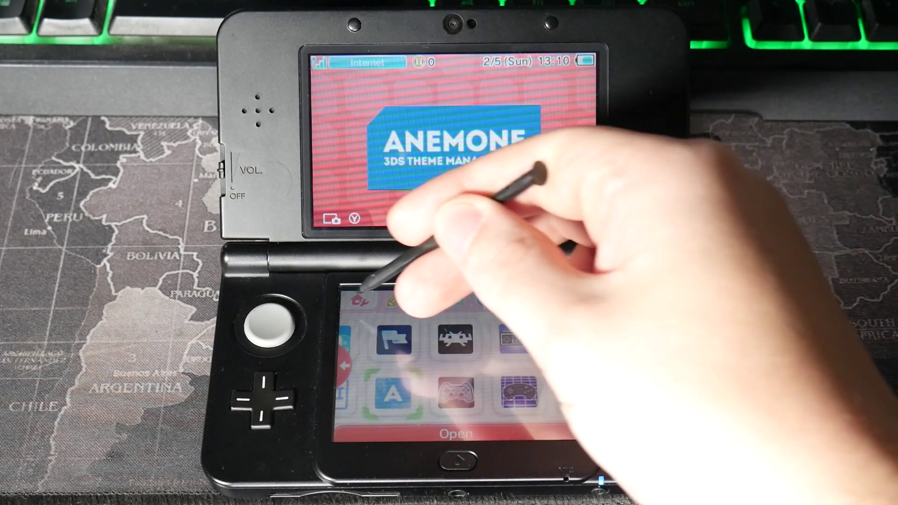
Open Change Theme from the HOME Menu settings and scroll down through the Shop and Basic color themes.
{"action": "left_click", "coordinate": [560, 299]}
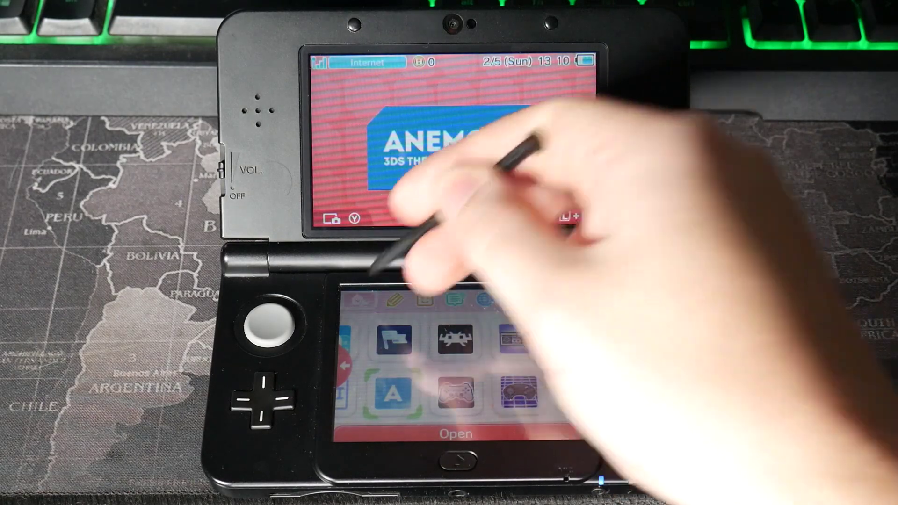
{"action": "left_click", "coordinate": [449, 333]}
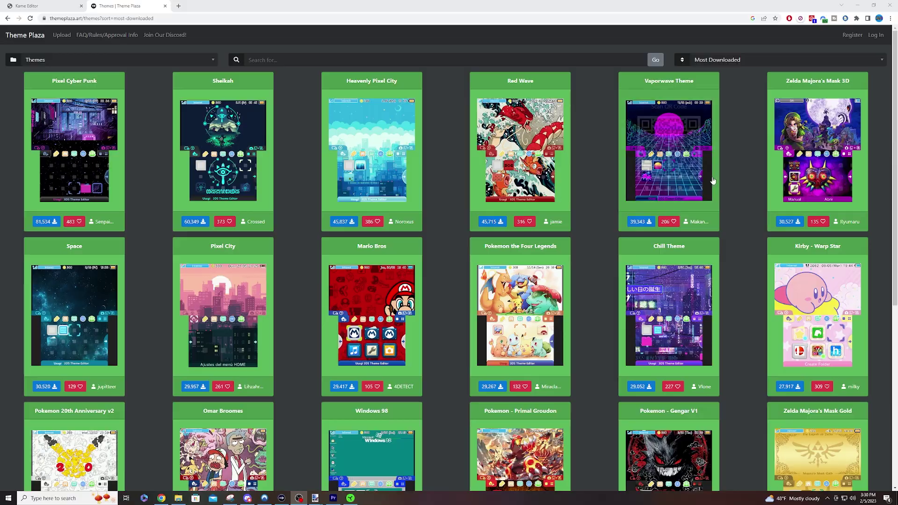
{"action": "scroll", "coordinate": [599, 170], "scroll_direction": "down", "scroll_amount": 2}
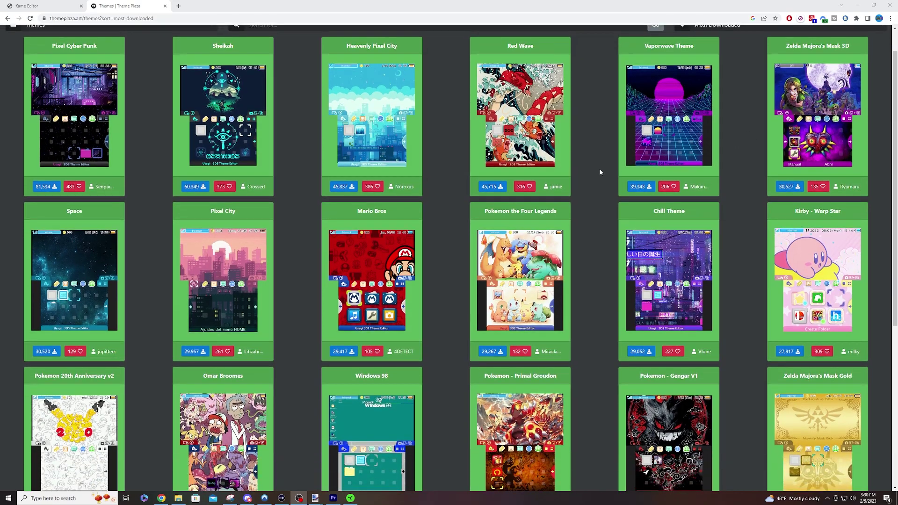
{"action": "scroll", "coordinate": [598, 168], "scroll_direction": "down", "scroll_amount": 2}
{"action": "scroll", "coordinate": [599, 169], "scroll_direction": "down", "scroll_amount": 1}
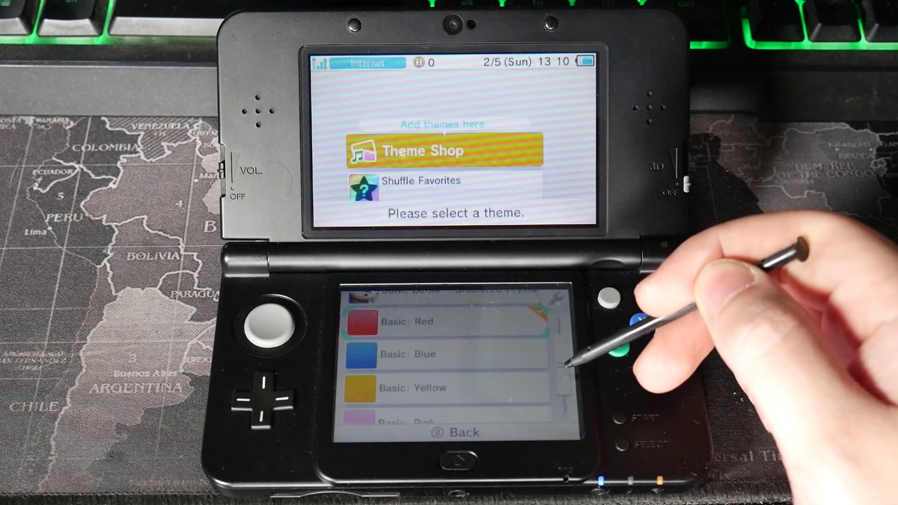
{"action": "left_click_drag", "start_coordinate": [565, 367], "coordinate": [575, 299]}
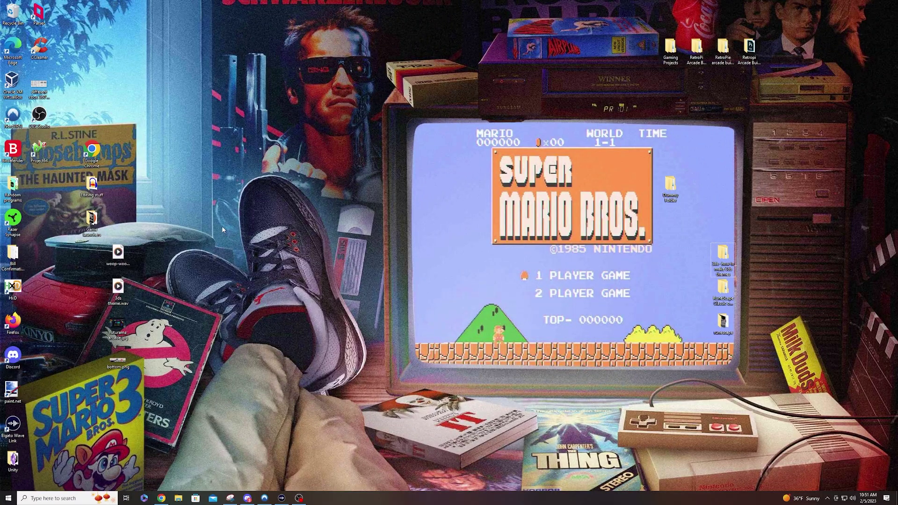
Make a new desktop folder called 'my theme' and drag it next to the Game launchers folder.
{"action": "right_click", "coordinate": [37, 239]}
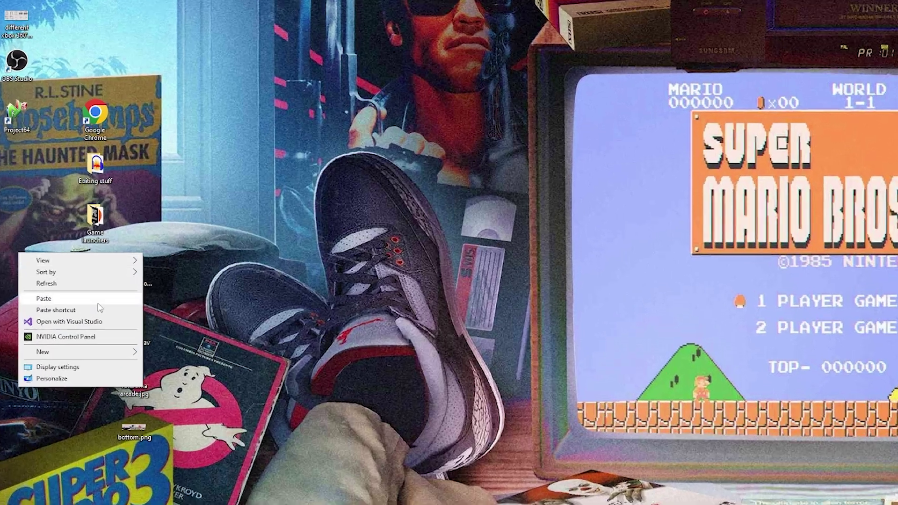
{"action": "mouse_move", "coordinate": [95, 311]}
{"action": "left_click", "coordinate": [174, 355]}
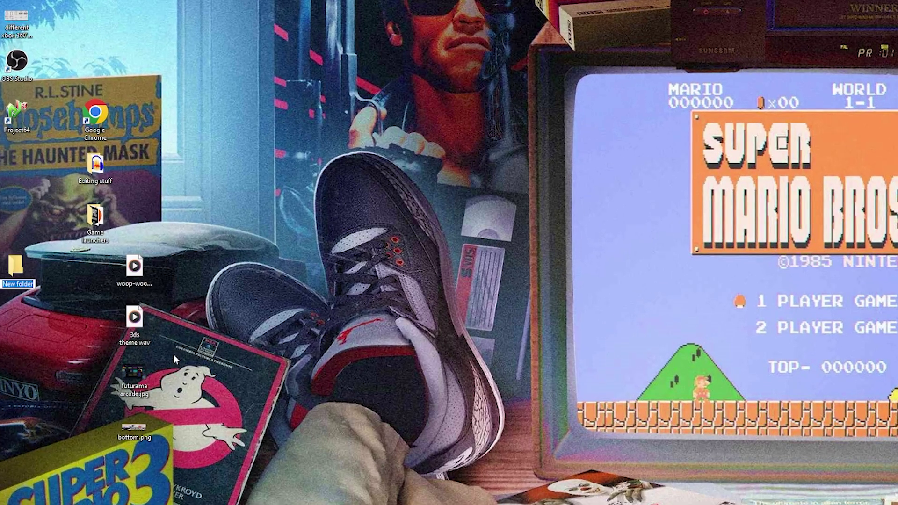
{"action": "type", "text": "my theme"}
{"action": "key", "text": "Return"}
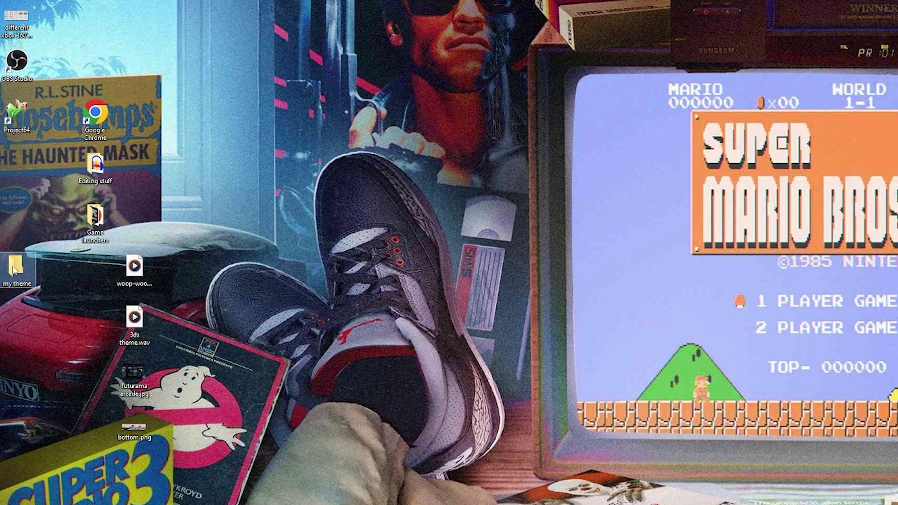
{"action": "left_click_drag", "start_coordinate": [14, 269], "coordinate": [134, 217]}
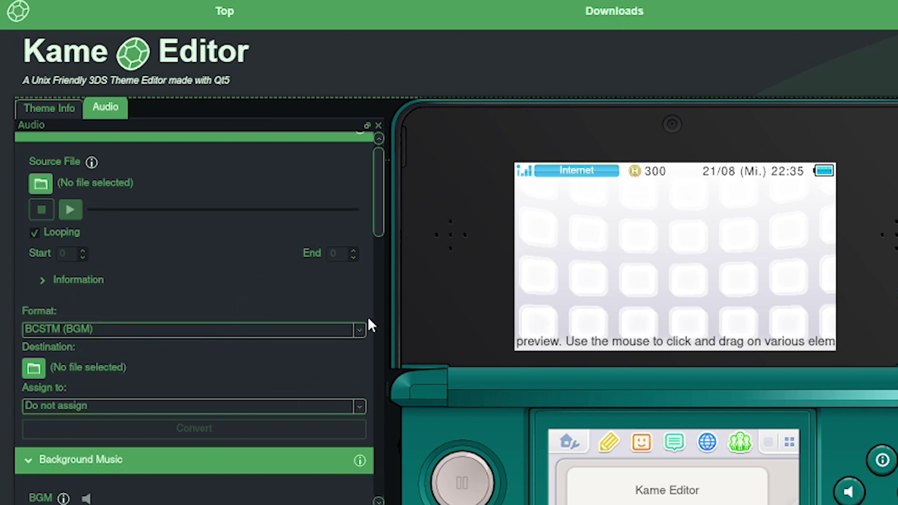
Download kame-editor_win-x64_1.3.1.zip (Windows x64, v1.3.1) and show it in its folder.
{"action": "left_click", "coordinate": [607, 14]}
{"action": "scroll", "coordinate": [422, 353], "scroll_direction": "down", "scroll_amount": 1}
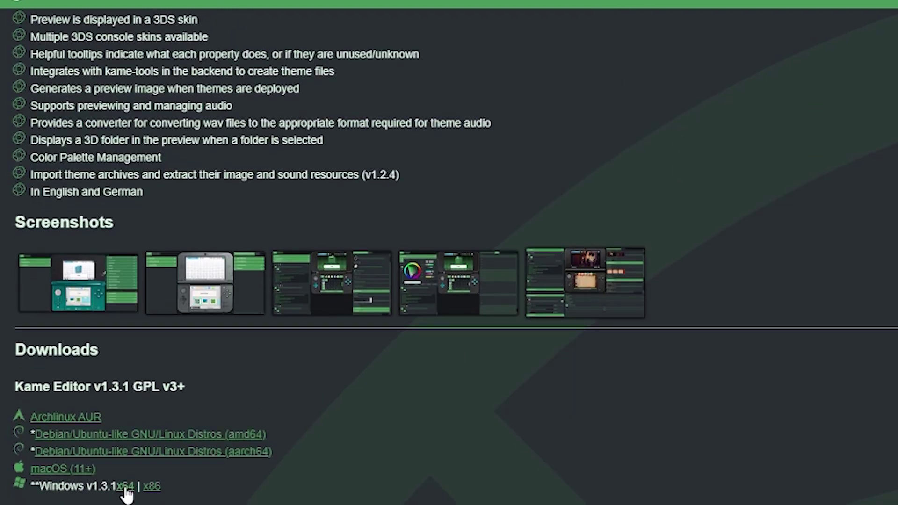
{"action": "left_click", "coordinate": [125, 486]}
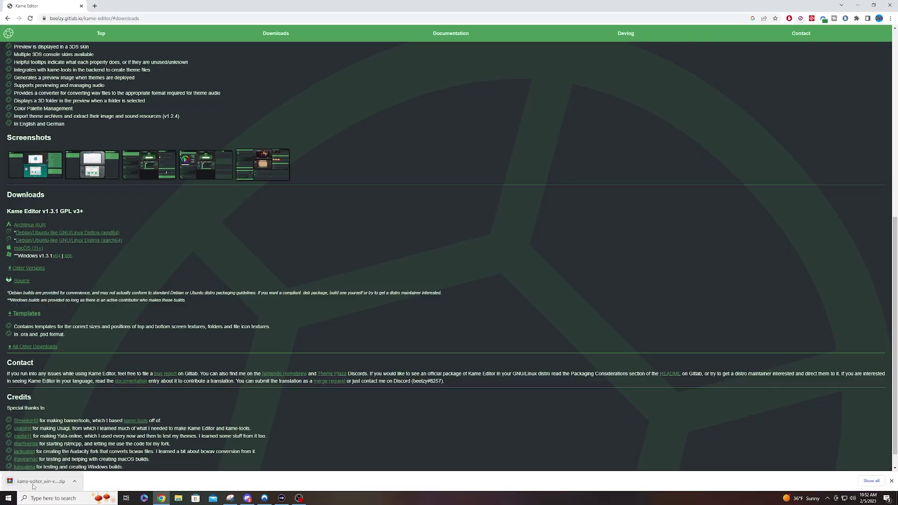
{"action": "left_click", "coordinate": [74, 481]}
{"action": "left_click", "coordinate": [55, 468]}
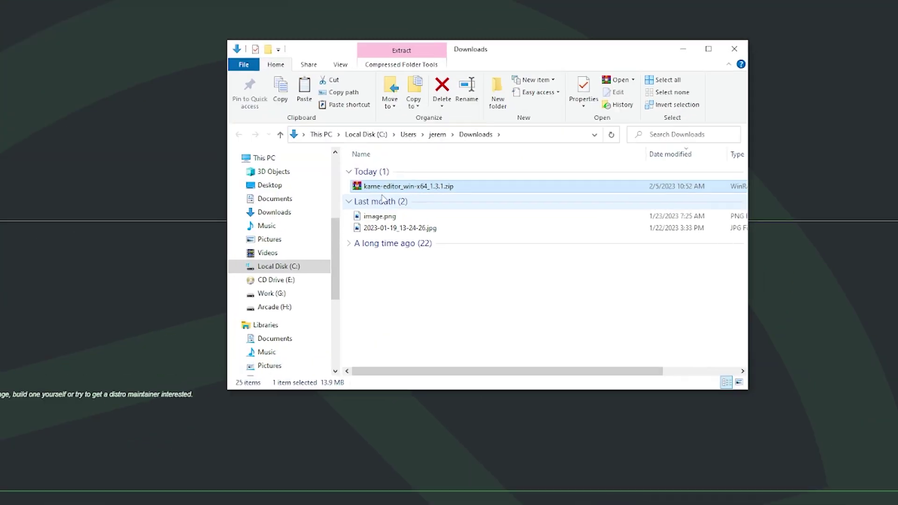
Extract kame-editor_win-x64_1.3.1.zip and run kame-editor.exe from its kame-editor subfolder.
{"action": "right_click", "coordinate": [547, 164]}
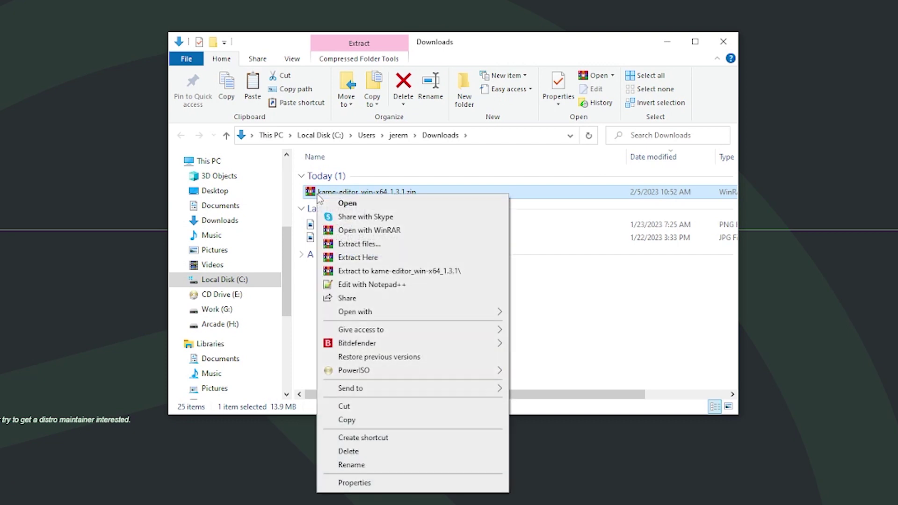
{"action": "left_click", "coordinate": [355, 271]}
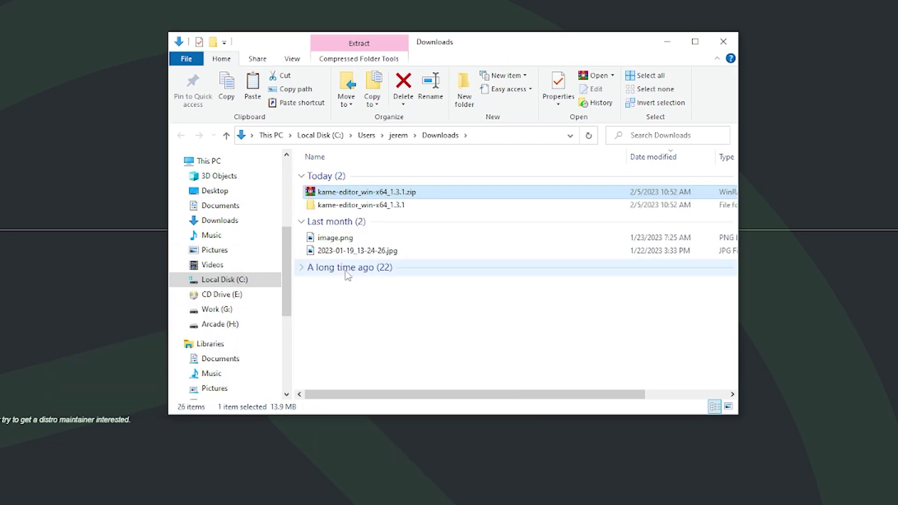
{"action": "double_click", "coordinate": [324, 205]}
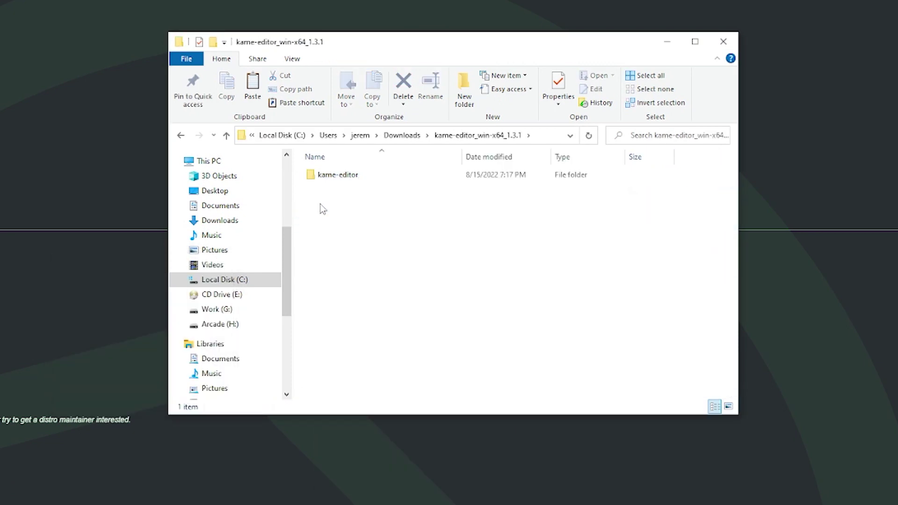
{"action": "double_click", "coordinate": [324, 176]}
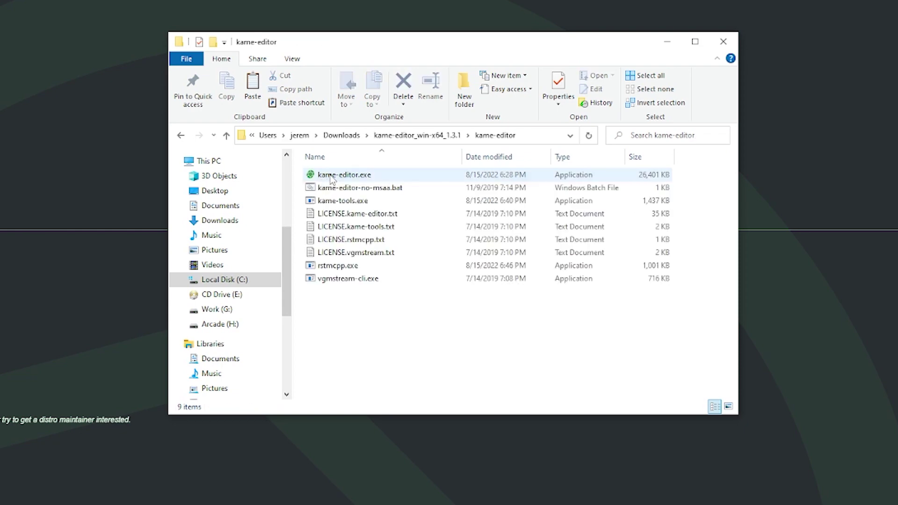
{"action": "double_click", "coordinate": [330, 176]}
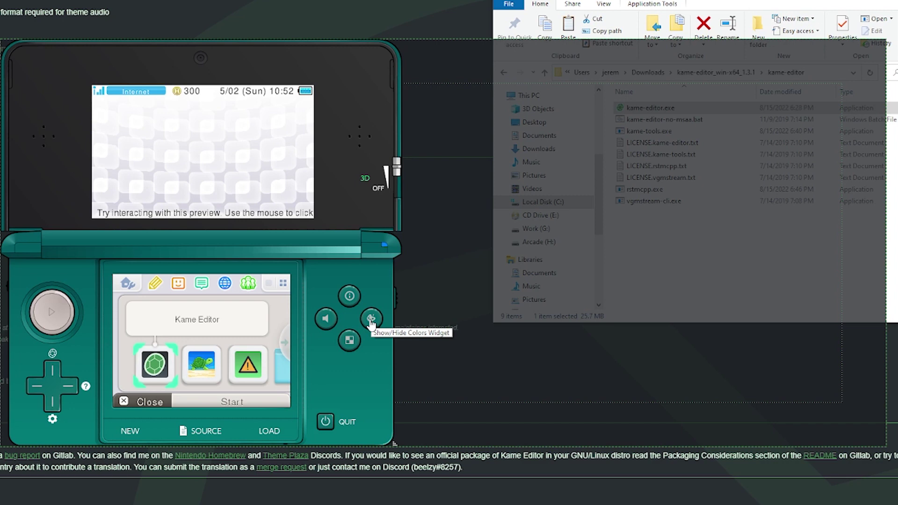
Show the info, colors, textures, audio and settings panels, then switch to Textures and Screen Appearance.
{"action": "left_click", "coordinate": [349, 296]}
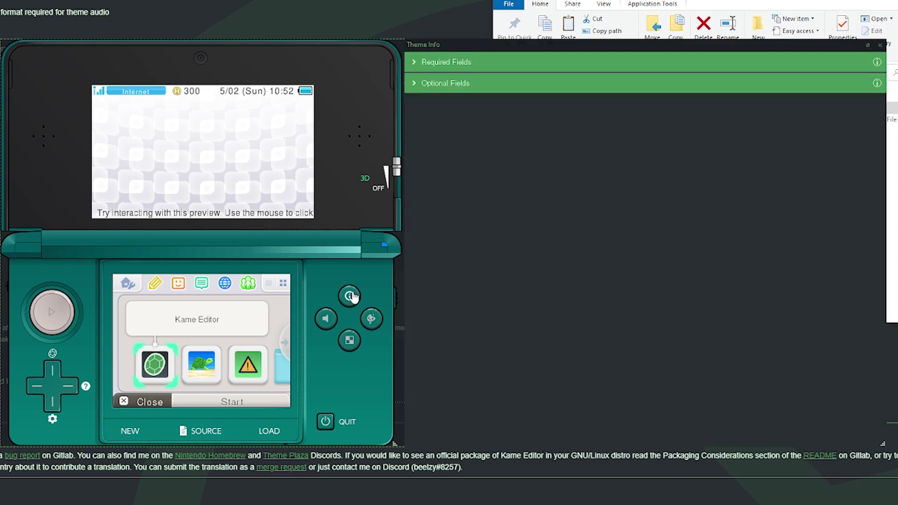
{"action": "left_click", "coordinate": [371, 318]}
{"action": "left_click", "coordinate": [350, 340]}
{"action": "left_click", "coordinate": [326, 319]}
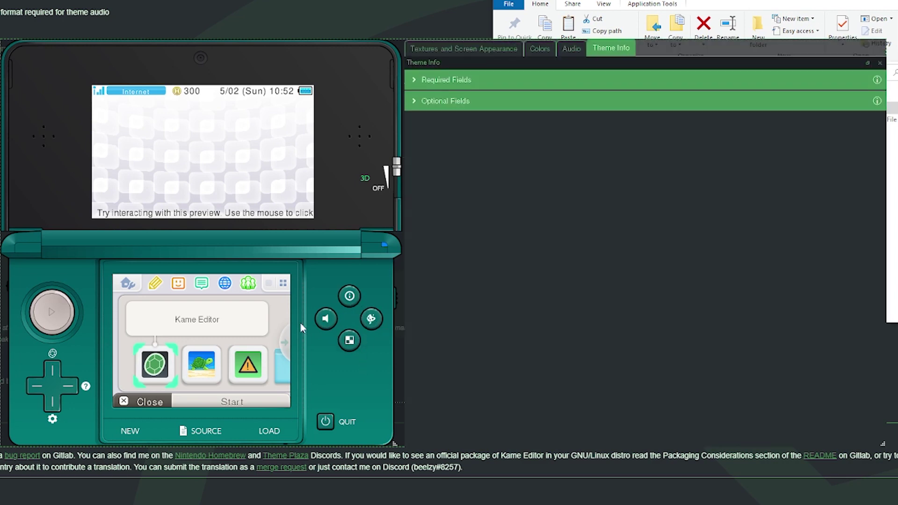
{"action": "left_click", "coordinate": [53, 415]}
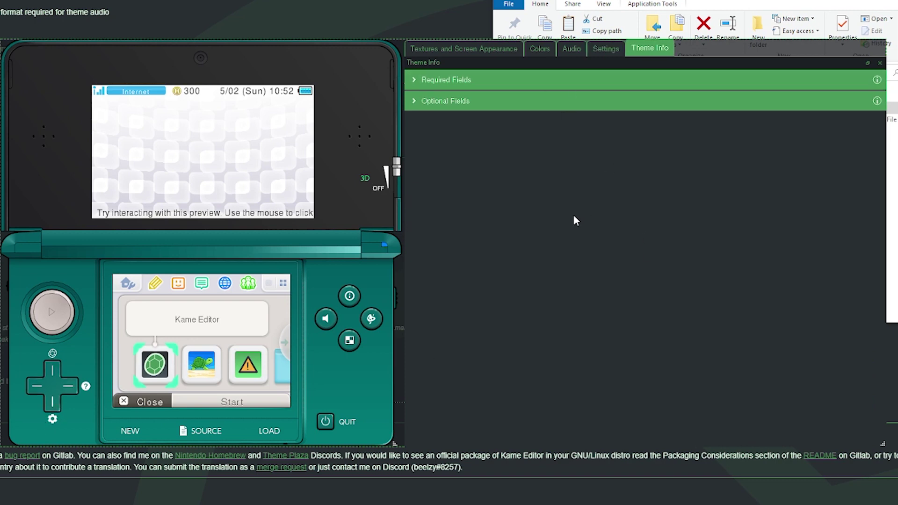
{"action": "left_click", "coordinate": [439, 49]}
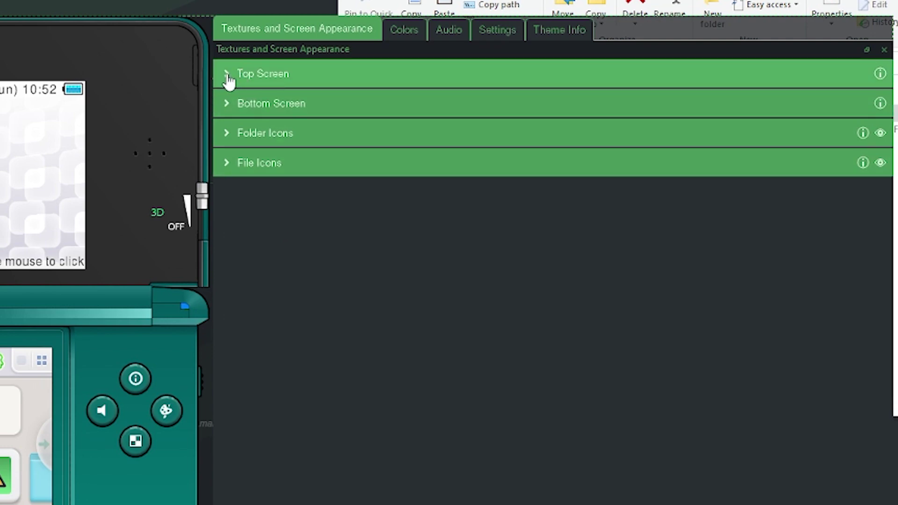
Set the Top Screen draw type to Texture with the Slow Scroll frame type.
{"action": "left_click", "coordinate": [229, 80]}
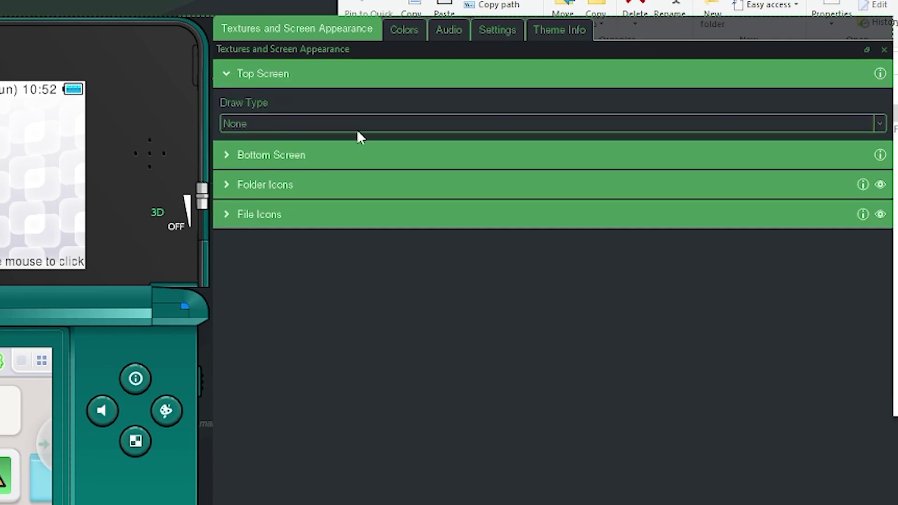
{"action": "left_click", "coordinate": [370, 124]}
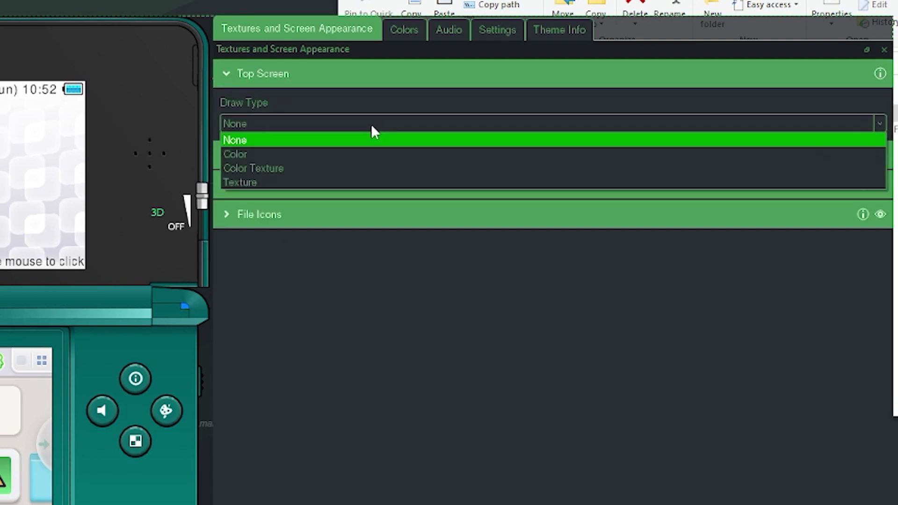
{"action": "left_click", "coordinate": [260, 181]}
{"action": "left_click", "coordinate": [291, 123]}
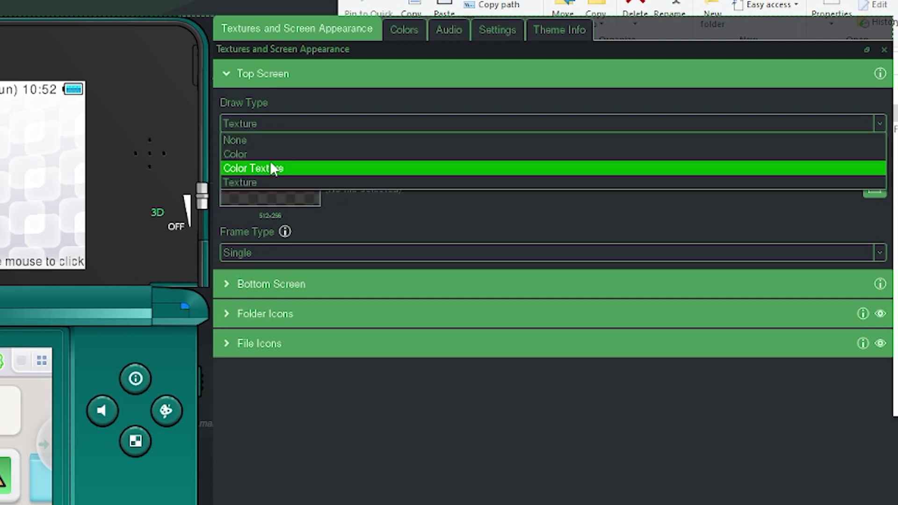
{"action": "left_click", "coordinate": [479, 445]}
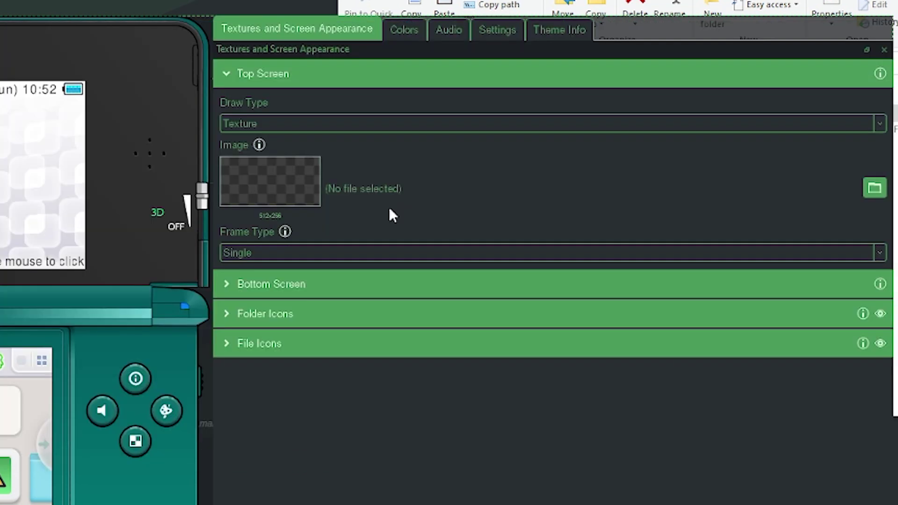
{"action": "left_click", "coordinate": [879, 252]}
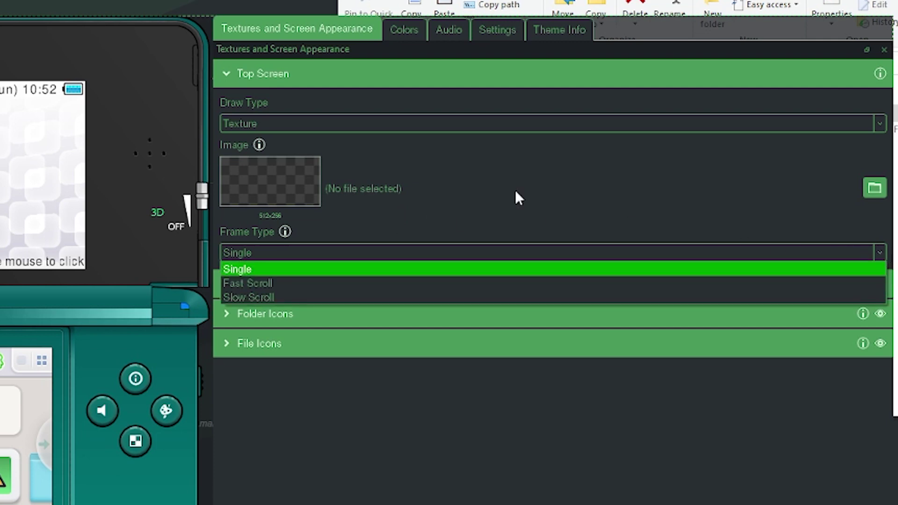
{"action": "left_click", "coordinate": [264, 297]}
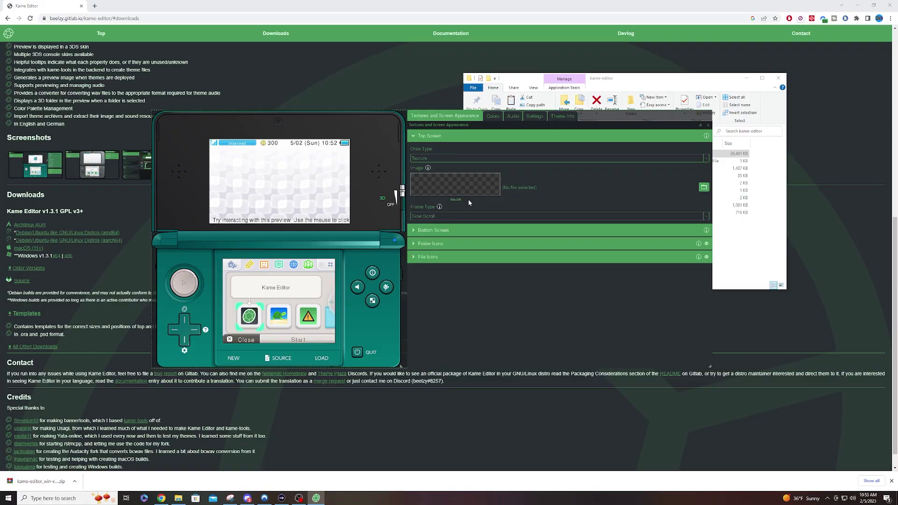
Search Windows for 'paint' and launch paint.net from the Best match result.
{"action": "left_click", "coordinate": [49, 498]}
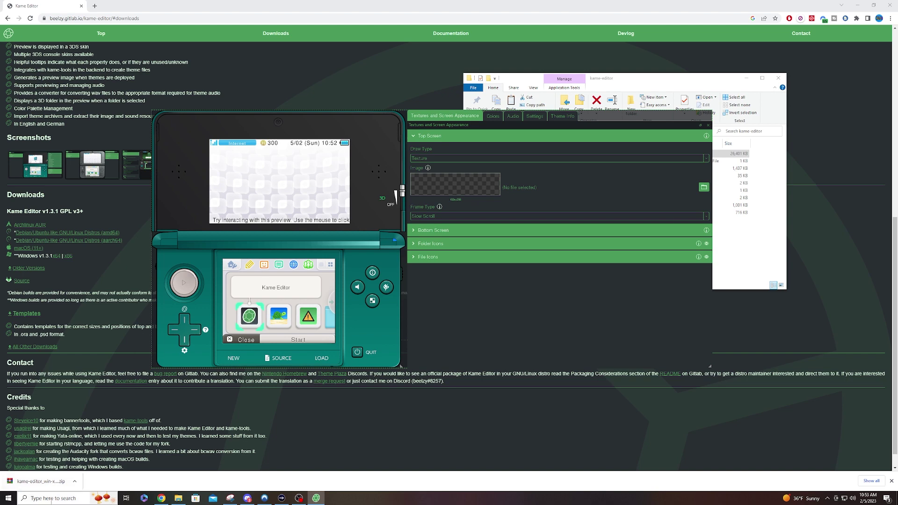
{"action": "type", "text": "oaui"}
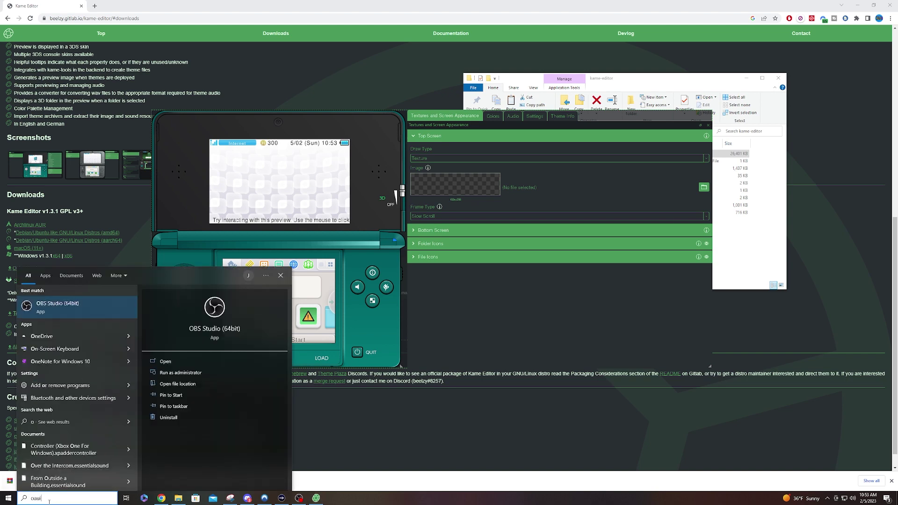
{"action": "key", "text": "BackSpace"}
{"action": "key", "text": "BackSpace"}
{"action": "key", "text": "BackSpace"}
{"action": "key", "text": "BackSpace"}
{"action": "type", "text": "paint"}
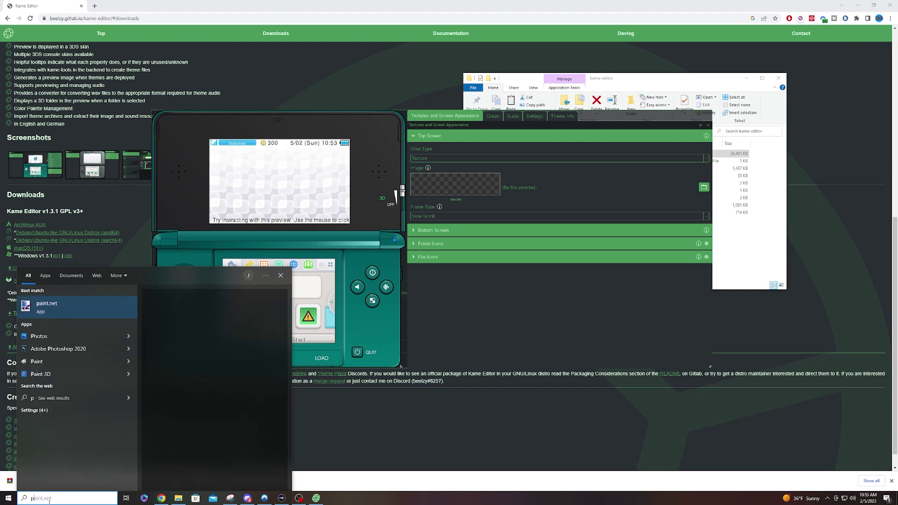
{"action": "left_click", "coordinate": [60, 301]}
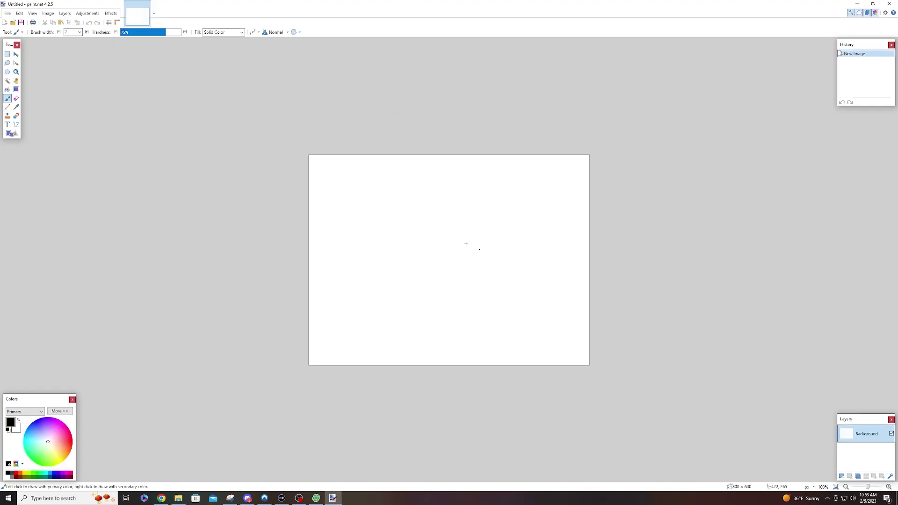
Create a new 1024 × 256 pixel image in paint.net.
{"action": "left_click", "coordinate": [7, 14]}
{"action": "left_click", "coordinate": [18, 22]}
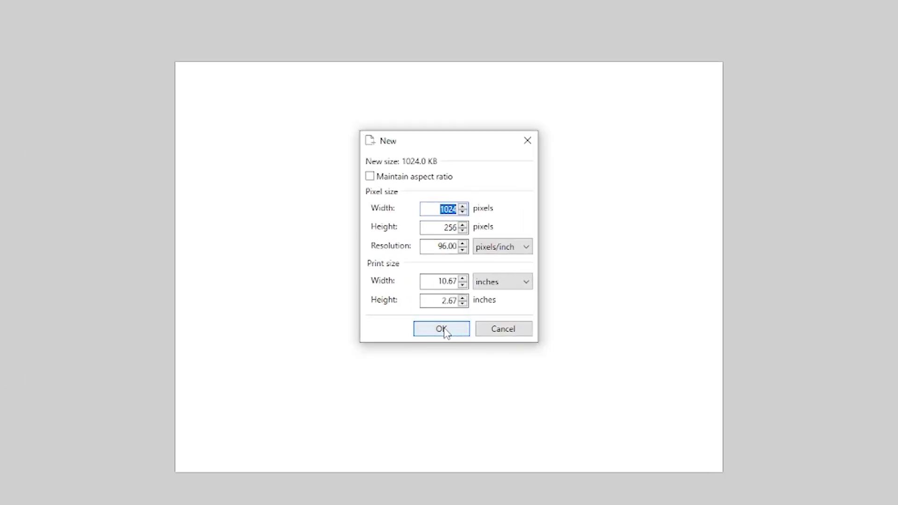
{"action": "left_click", "coordinate": [449, 332]}
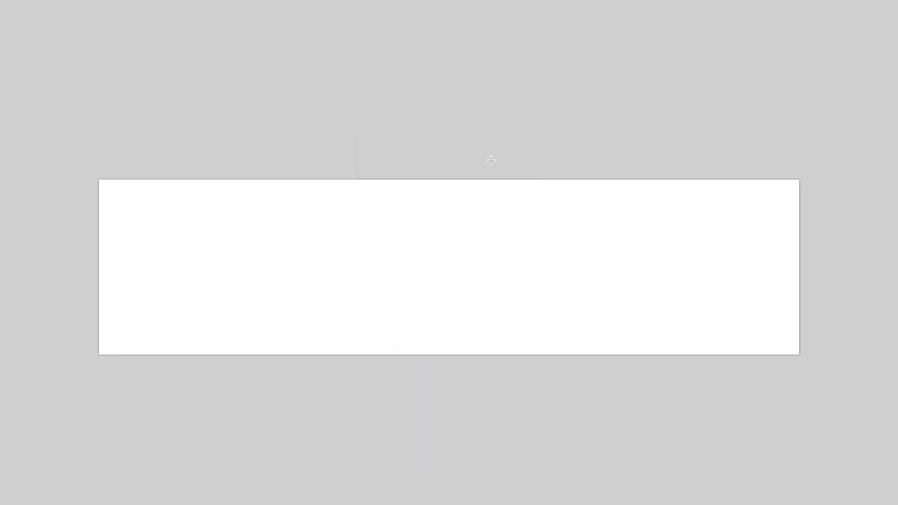
{"action": "left_click", "coordinate": [150, 330]}
Show the Desktop folder in File Explorer, then minimize paint.net and the browser.
{"action": "key", "text": "alt+Tab"}
{"action": "left_click_drag", "start_coordinate": [611, 160], "coordinate": [610, 77]}
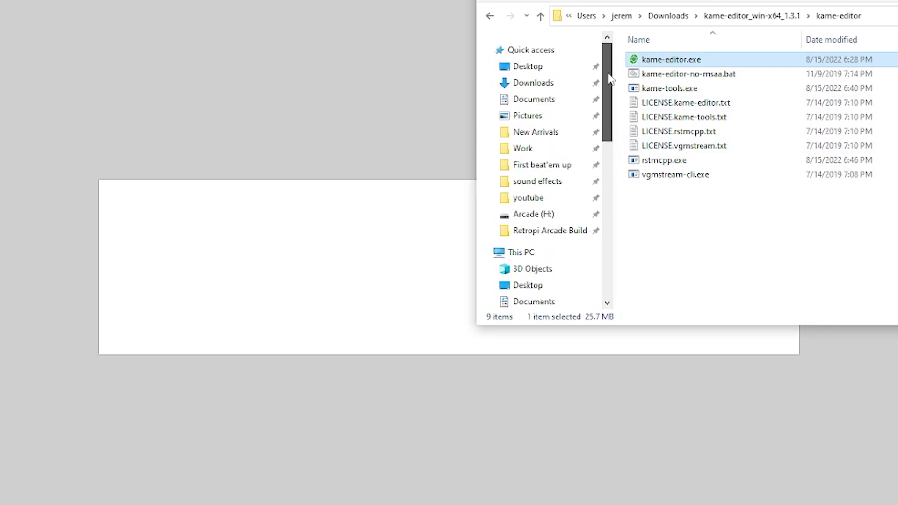
{"action": "left_click", "coordinate": [524, 71]}
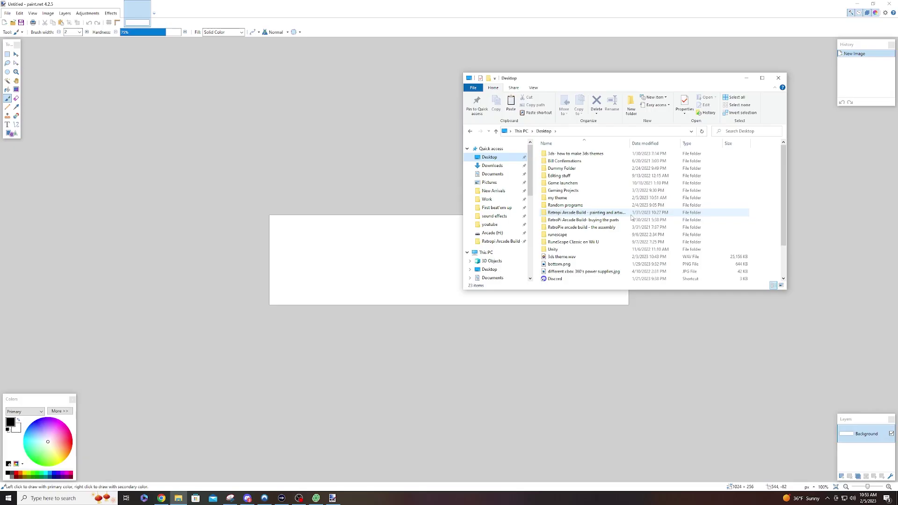
{"action": "left_click", "coordinate": [856, 4]}
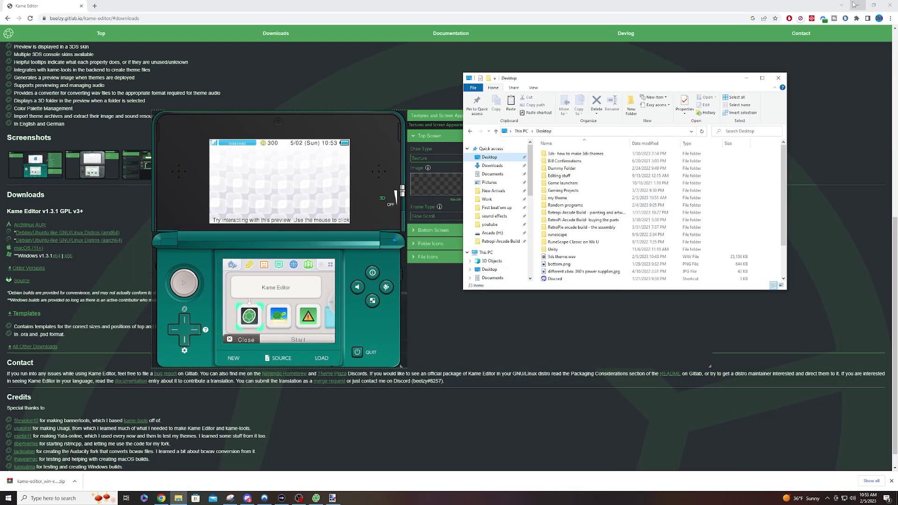
{"action": "left_click", "coordinate": [857, 6]}
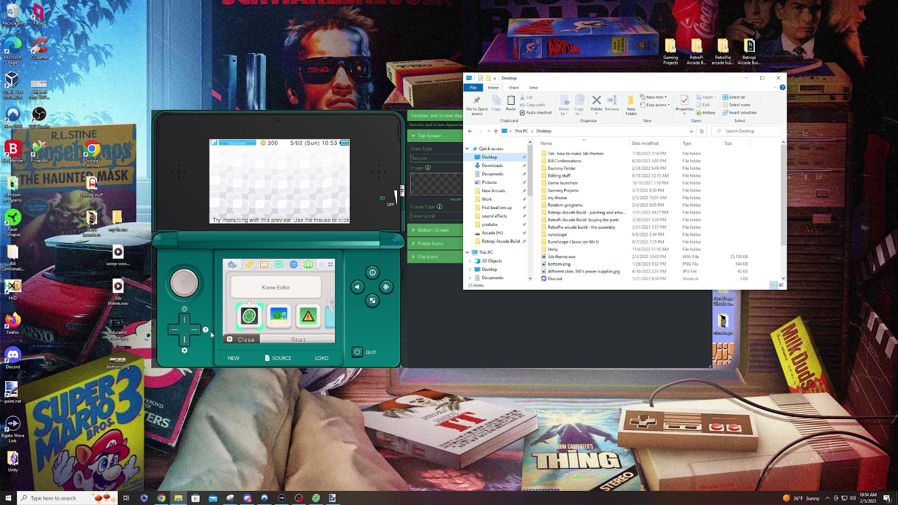
Copy futurama arcade.jpg from the desktop and return to paint.net's Edit menu.
{"action": "right_click", "coordinate": [120, 327]}
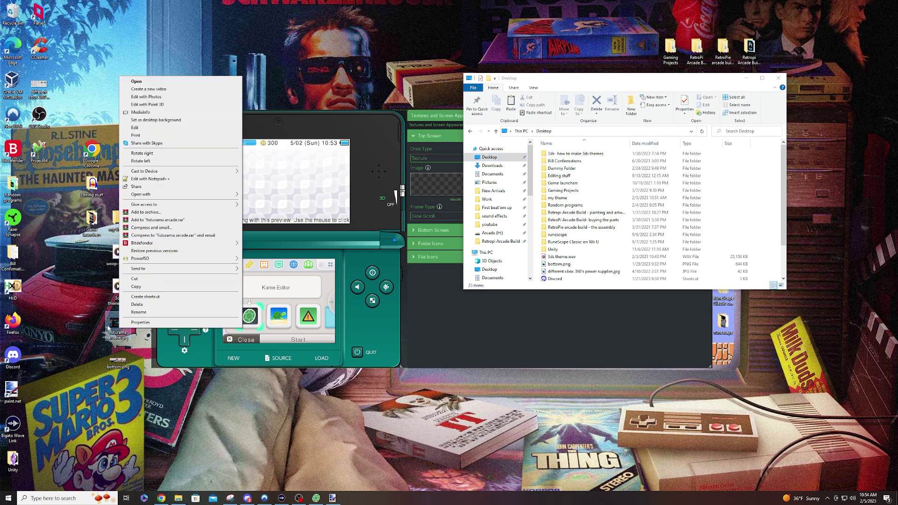
{"action": "left_click", "coordinate": [139, 288]}
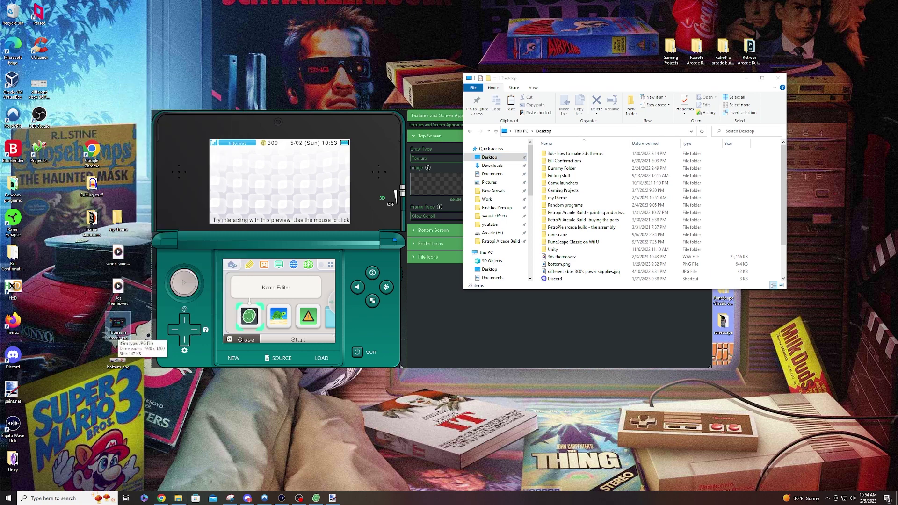
{"action": "left_click", "coordinate": [315, 498]}
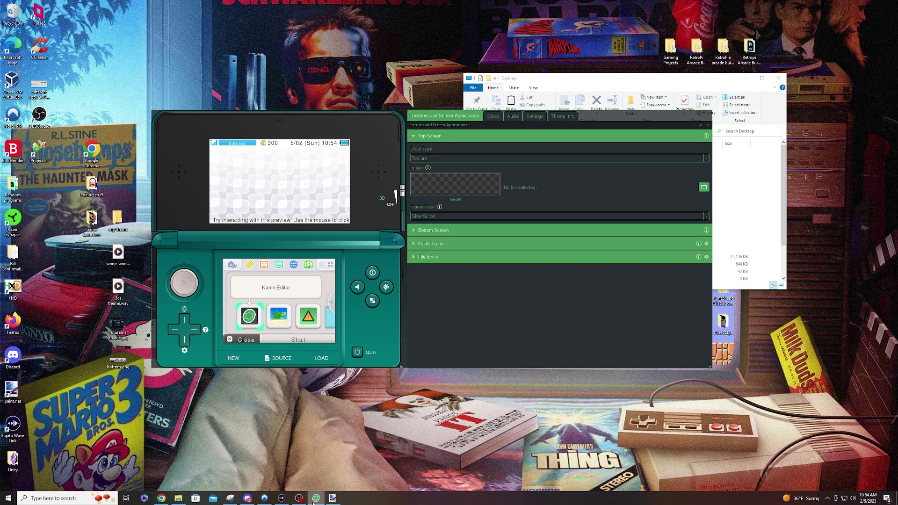
{"action": "left_click", "coordinate": [333, 498]}
{"action": "left_click", "coordinate": [19, 13]}
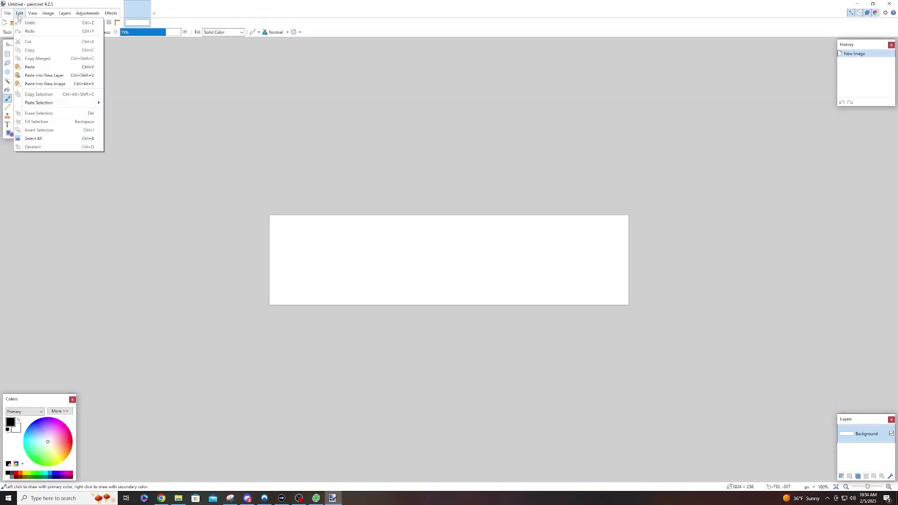
Paste the arcade picture into a new layer, keeping the 1024 × 256 canvas size.
{"action": "left_click", "coordinate": [33, 14]}
{"action": "left_click", "coordinate": [19, 13]}
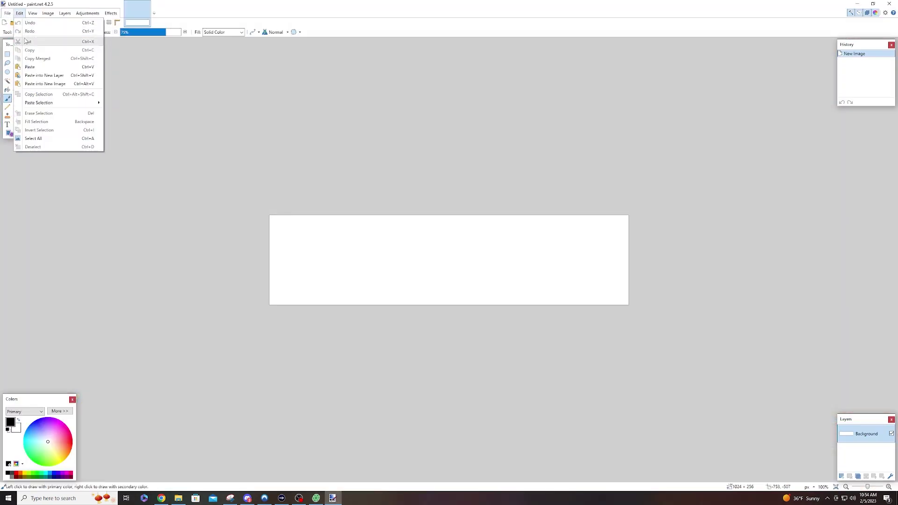
{"action": "left_click", "coordinate": [41, 80]}
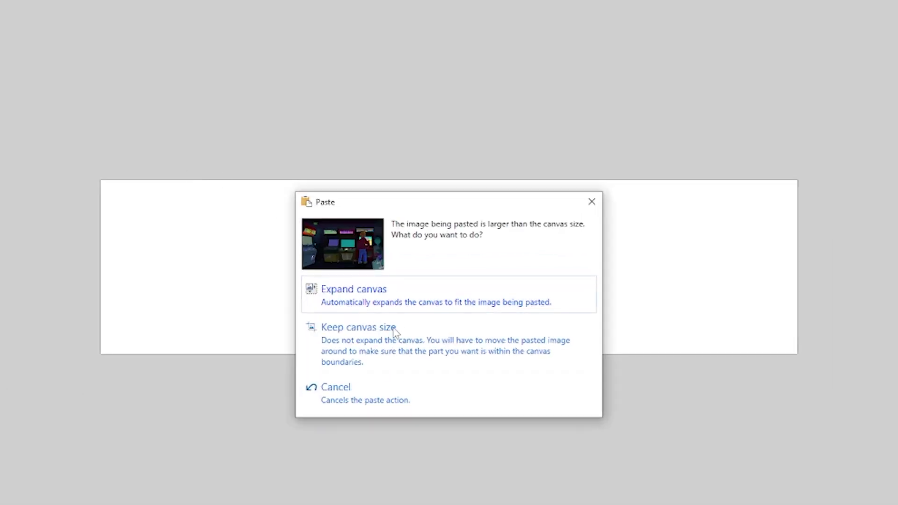
{"action": "left_click", "coordinate": [384, 355]}
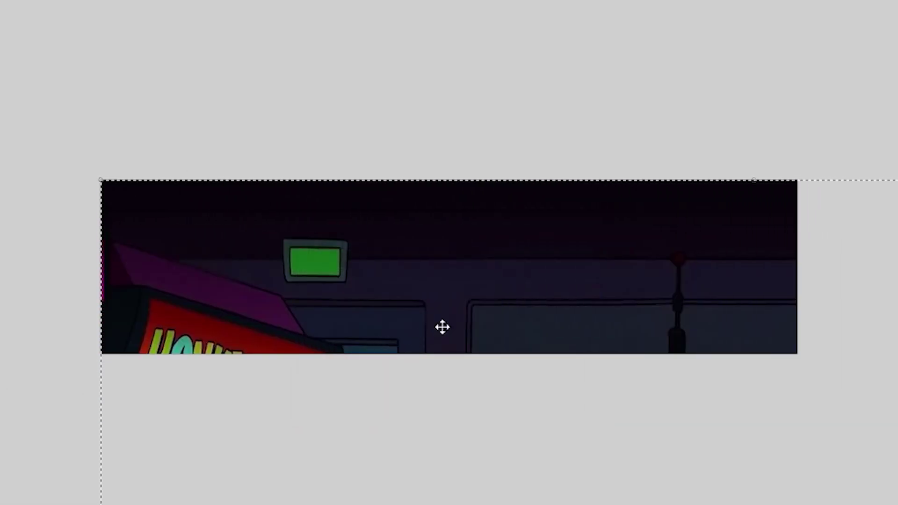
Move, shrink and stretch the arcade layer so the cabinet row fills the canvas width.
{"action": "left_click_drag", "start_coordinate": [441, 327], "coordinate": [544, 318]}
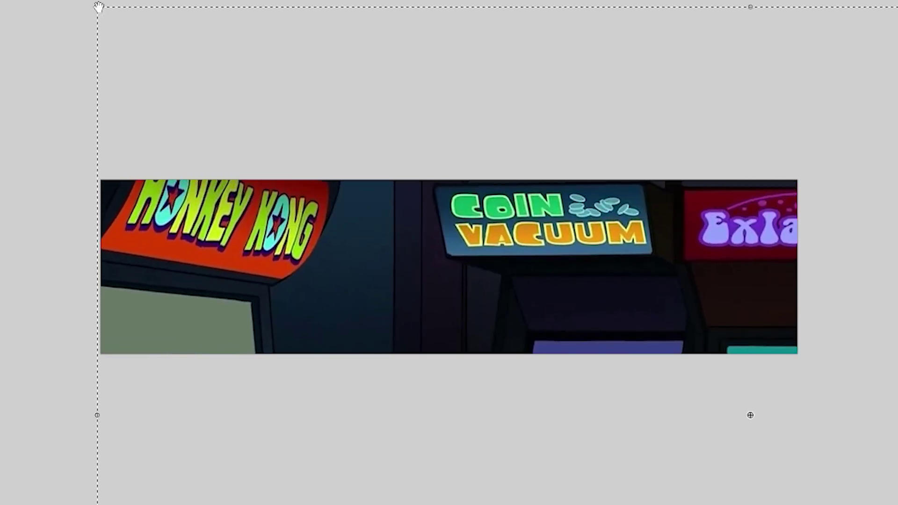
{"action": "left_click_drag", "start_coordinate": [97, 7], "coordinate": [699, 380]}
{"action": "left_click_drag", "start_coordinate": [816, 469], "coordinate": [201, 227]}
{"action": "left_click_drag", "start_coordinate": [202, 226], "coordinate": [206, 223]}
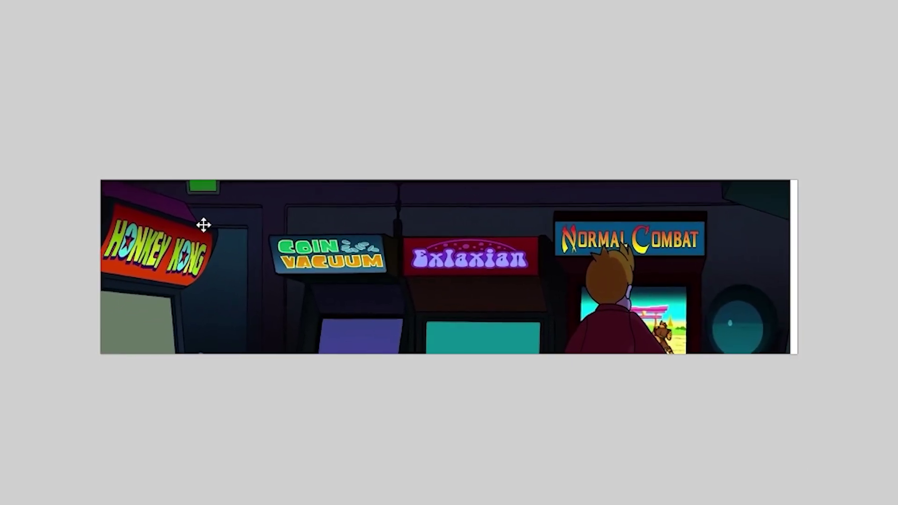
{"action": "key", "text": "ctrl+t"}
{"action": "left_click_drag", "start_coordinate": [789, 358], "coordinate": [835, 357]}
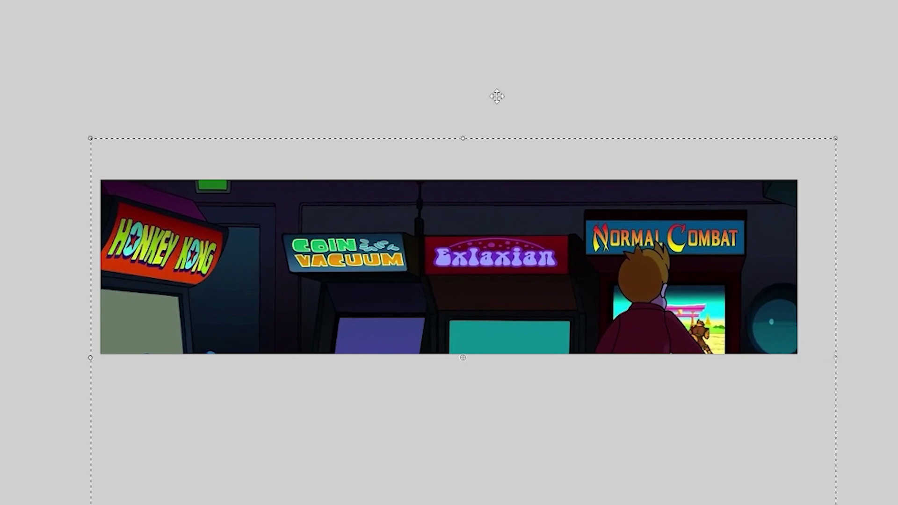
{"action": "key", "text": "Return"}
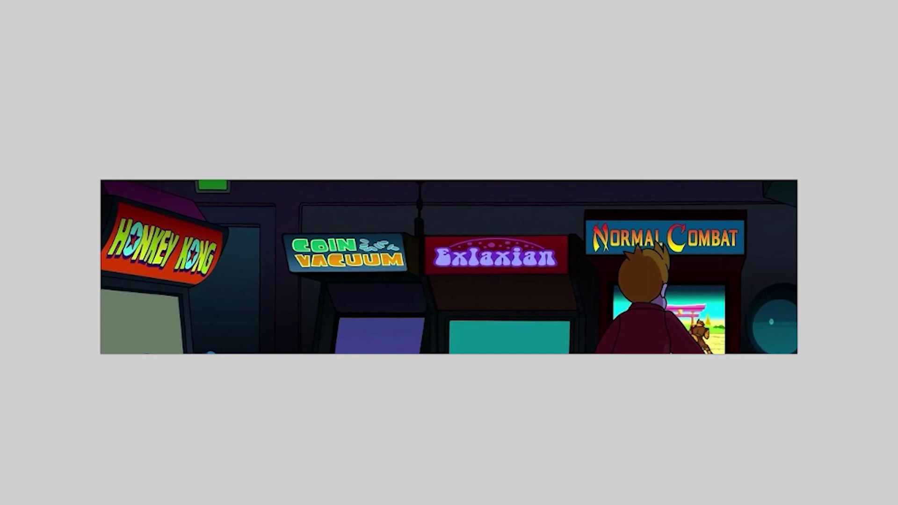
{"action": "left_click", "coordinate": [7, 13]}
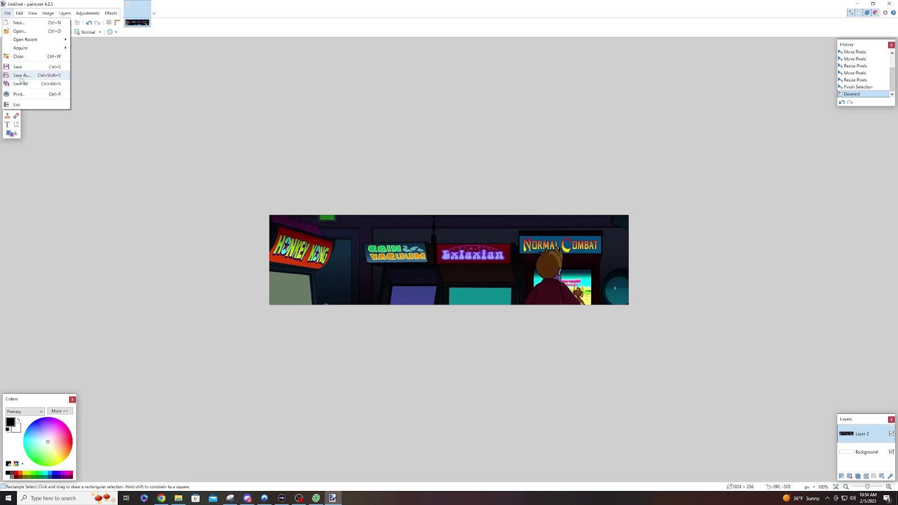
Save the arcade banner from paint.net as PNG file top.png, flattening its layers.
{"action": "left_click", "coordinate": [21, 78]}
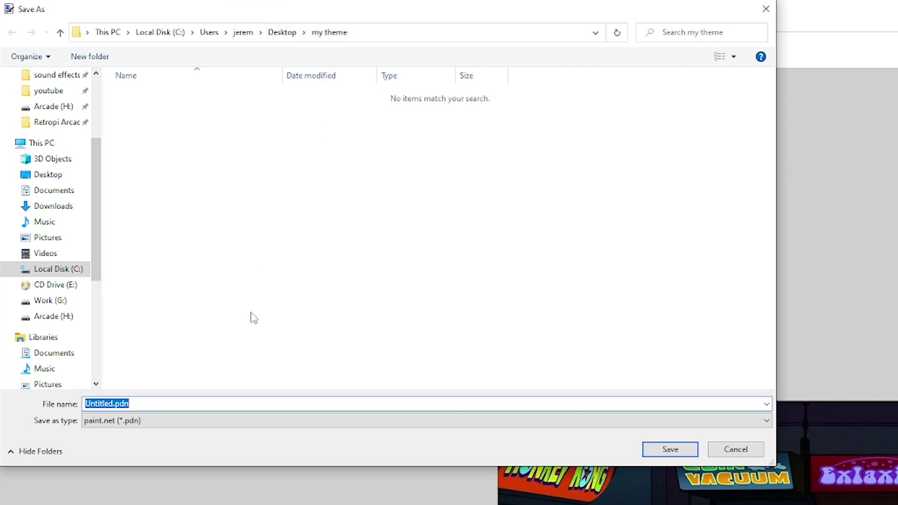
{"action": "left_click", "coordinate": [187, 426]}
{"action": "left_click", "coordinate": [103, 443]}
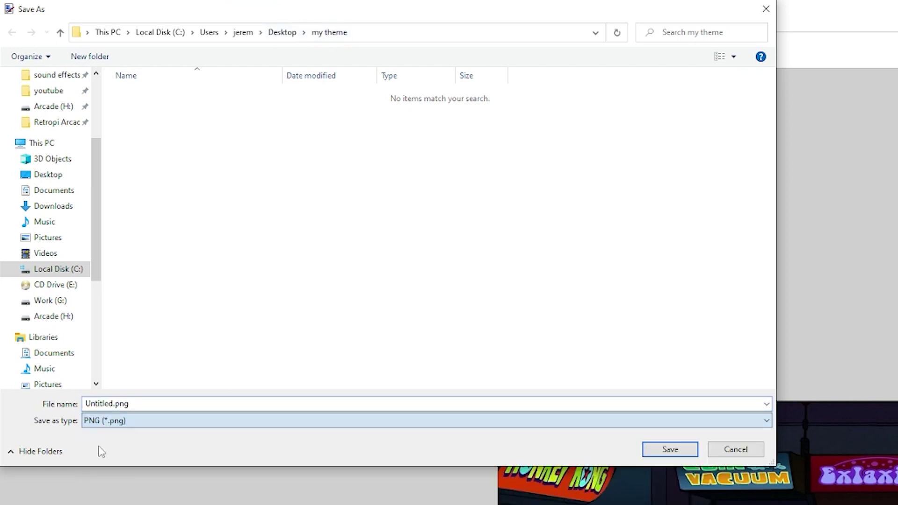
{"action": "left_click", "coordinate": [112, 411]}
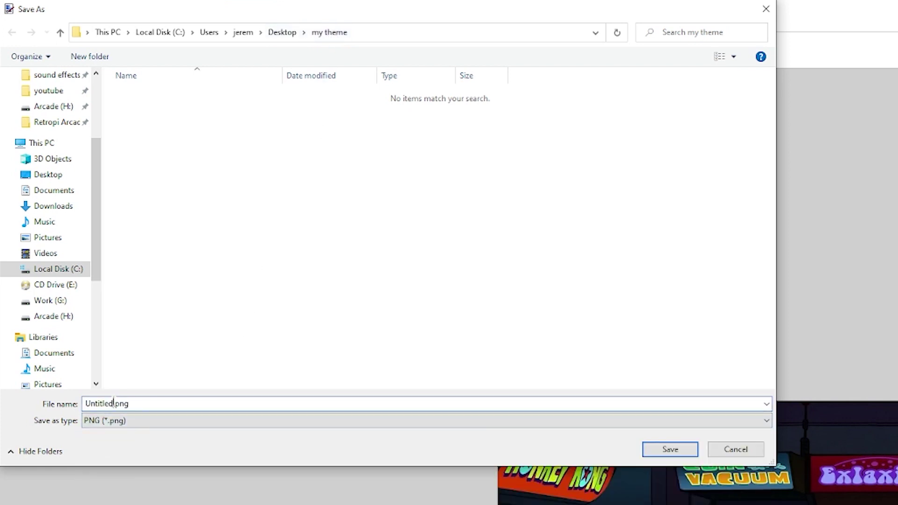
{"action": "left_click_drag", "start_coordinate": [115, 403], "coordinate": [41, 403]}
{"action": "type", "text": "top"}
{"action": "left_click", "coordinate": [676, 452]}
{"action": "left_click", "coordinate": [413, 369]}
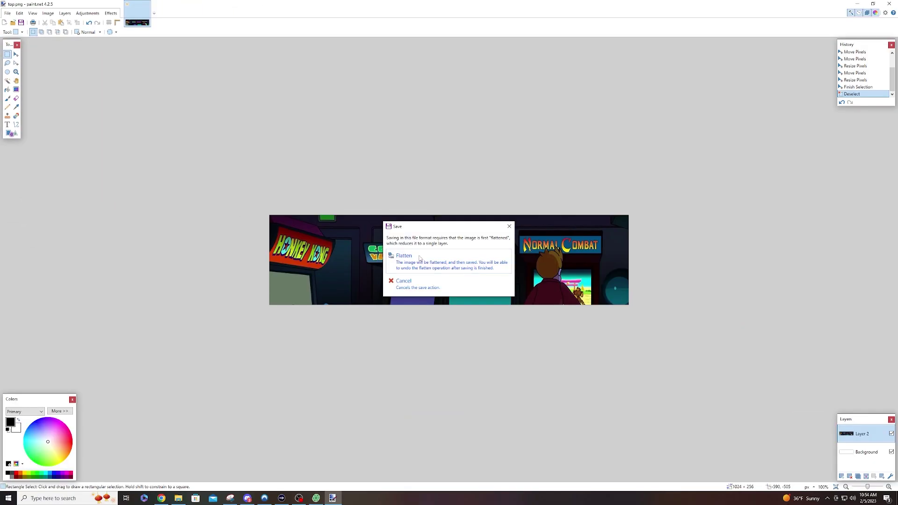
{"action": "left_click", "coordinate": [419, 258]}
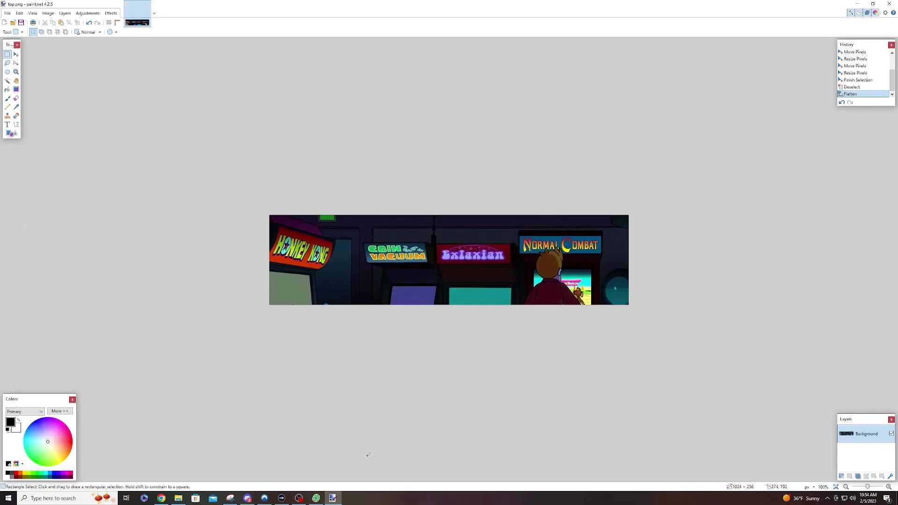
{"action": "left_click", "coordinate": [317, 498]}
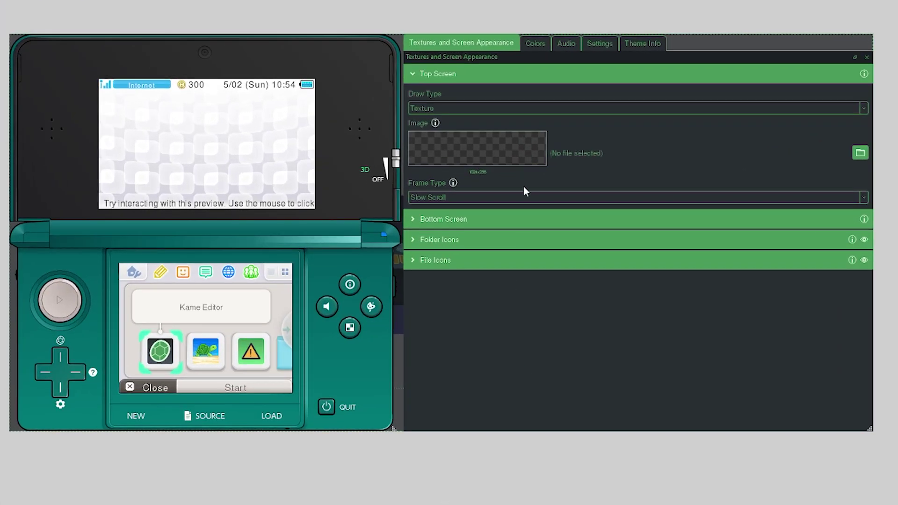
Load Desktop > my theme > top.png as the Top Screen image and check the preview.
{"action": "left_click", "coordinate": [861, 154]}
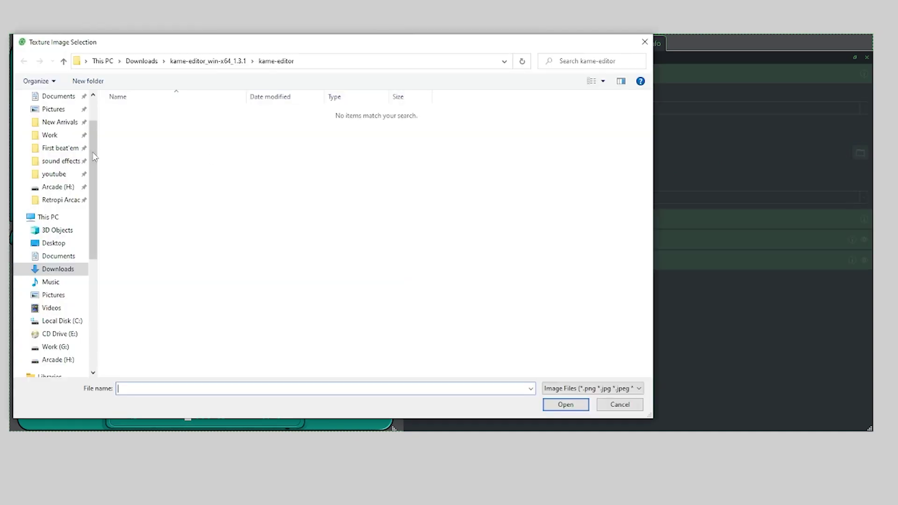
{"action": "scroll", "coordinate": [93, 155], "scroll_direction": "up", "scroll_amount": 3}
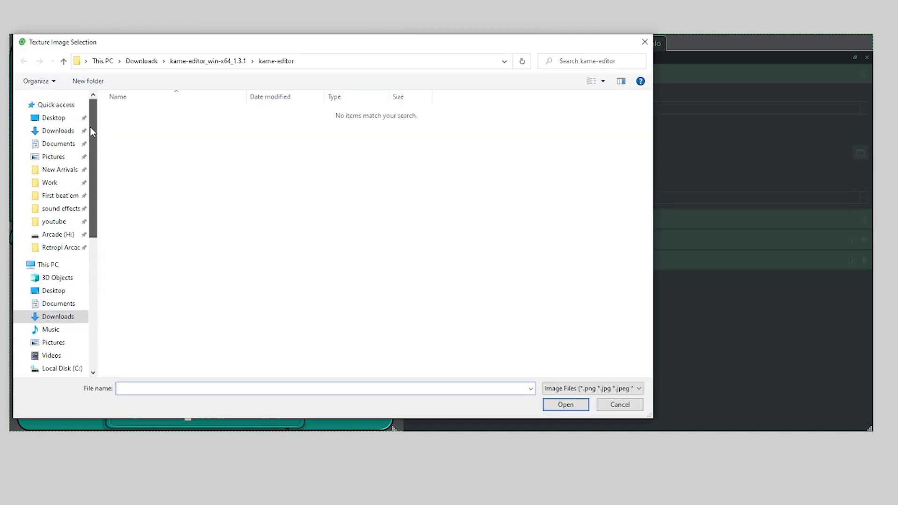
{"action": "left_click", "coordinate": [53, 117]}
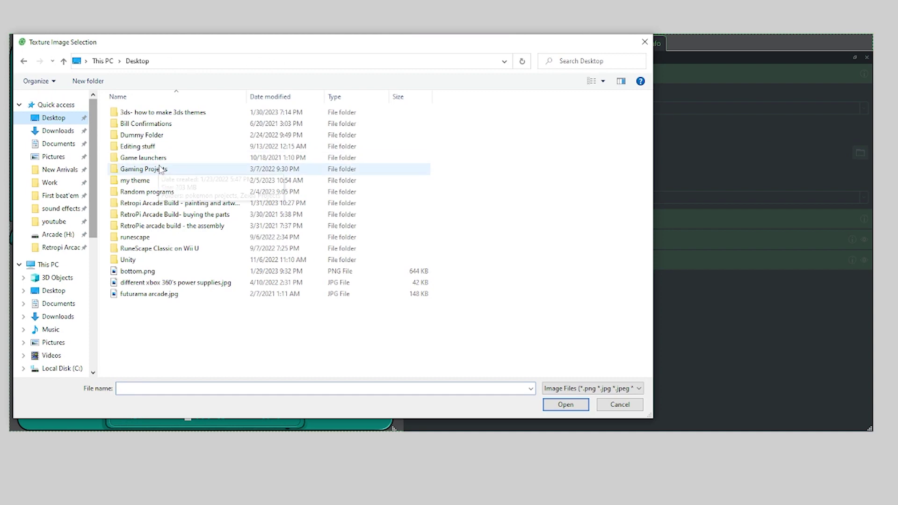
{"action": "double_click", "coordinate": [136, 182]}
{"action": "double_click", "coordinate": [135, 139]}
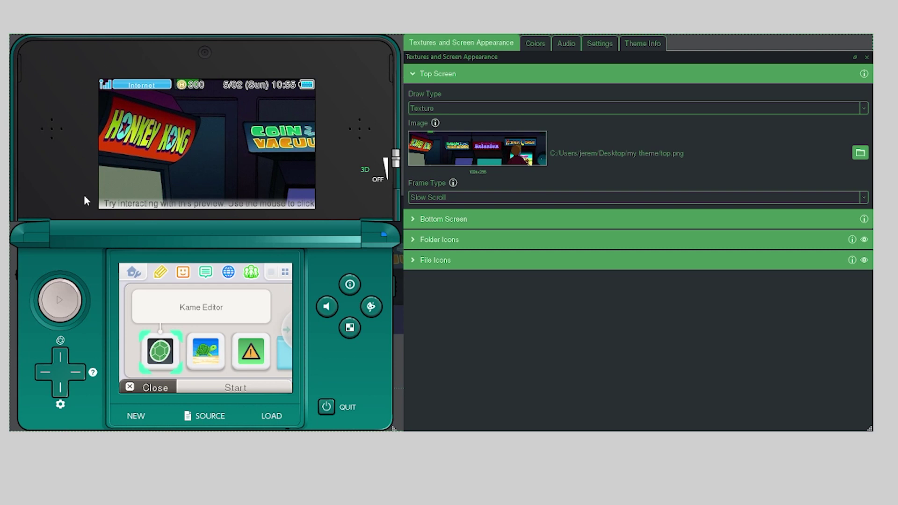
{"action": "left_click", "coordinate": [287, 330]}
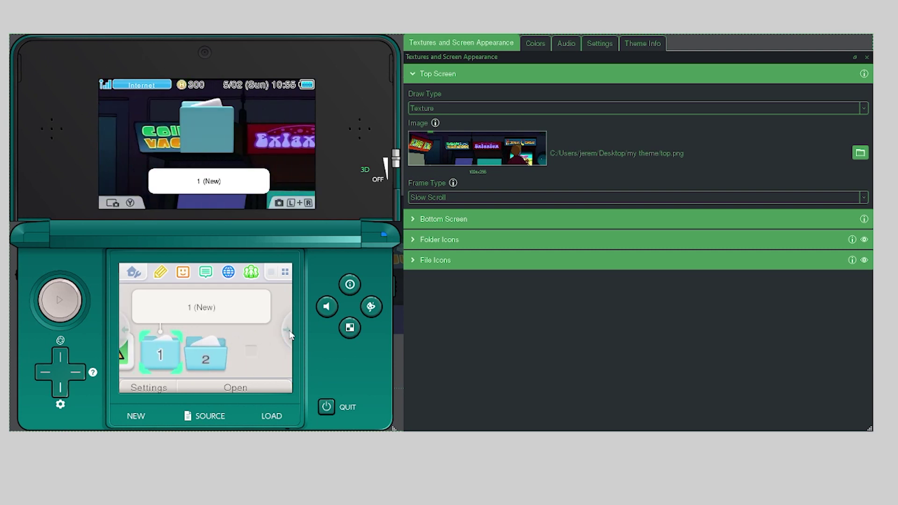
{"action": "left_click", "coordinate": [124, 333]}
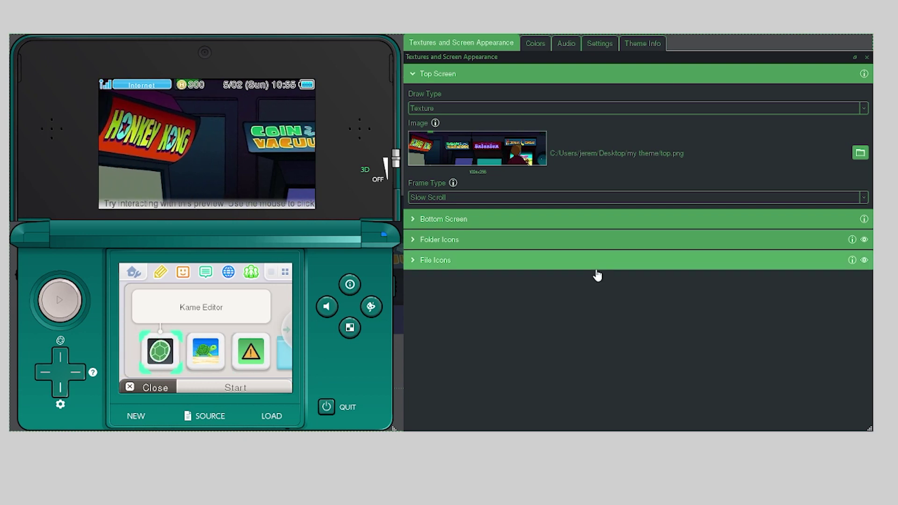
{"action": "left_click", "coordinate": [414, 75]}
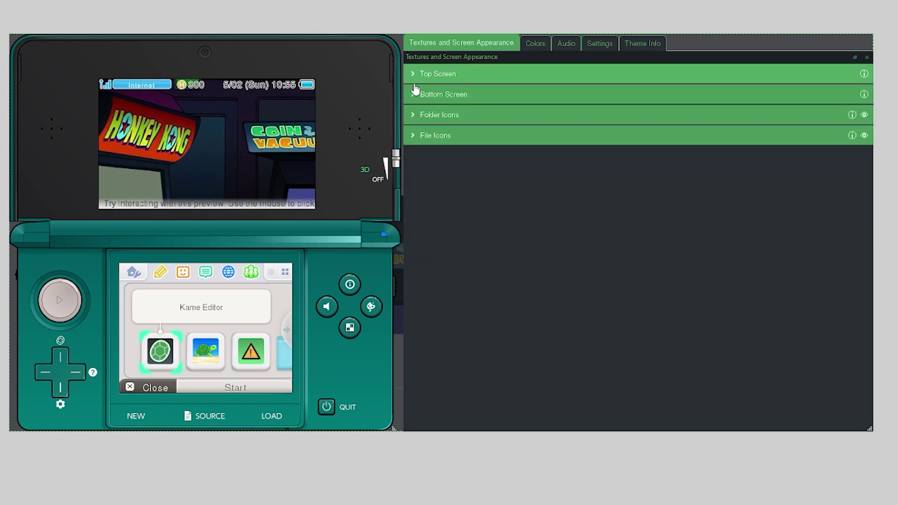
Set the Bottom Screen Draw Type to Texture and Frame Type to Slow Scroll.
{"action": "left_click", "coordinate": [413, 96]}
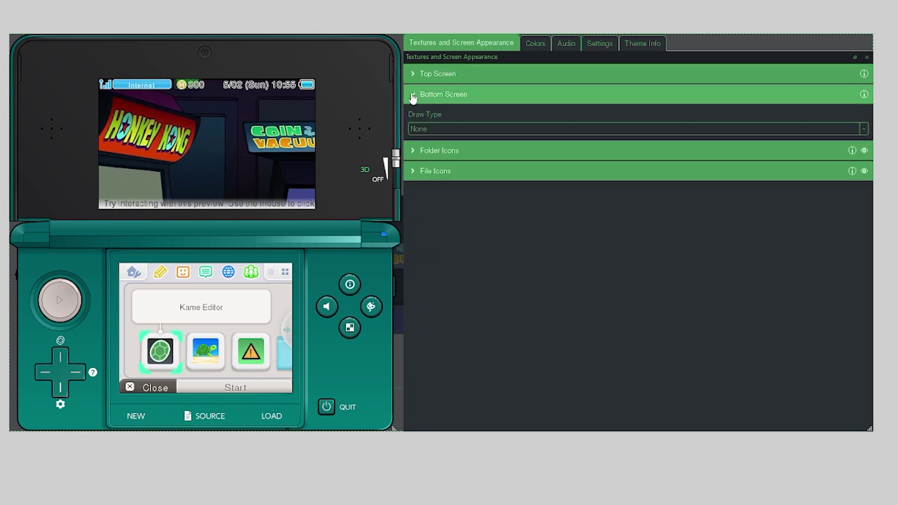
{"action": "left_click", "coordinate": [862, 130]}
{"action": "left_click", "coordinate": [455, 161]}
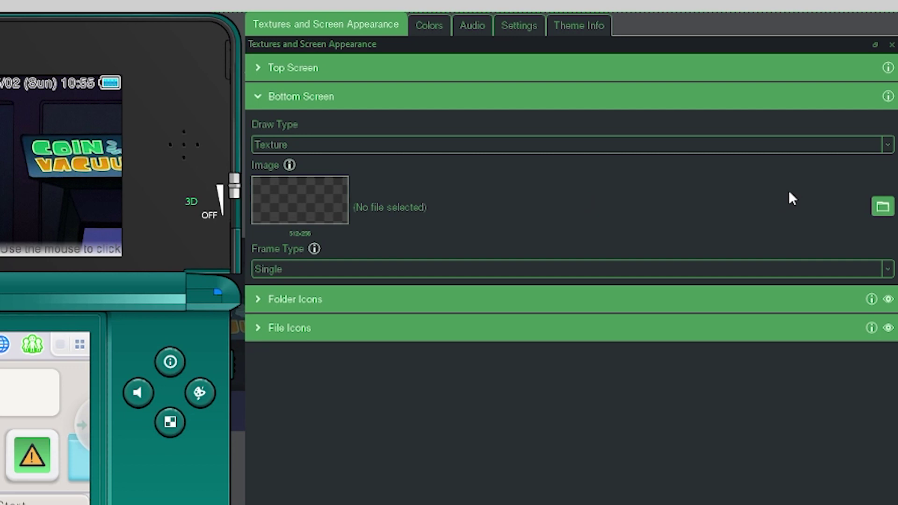
{"action": "left_click", "coordinate": [339, 266]}
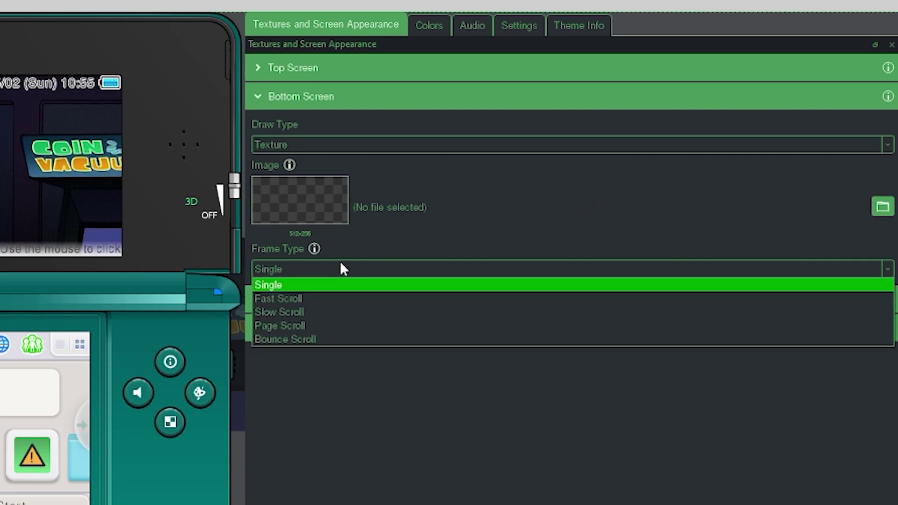
{"action": "left_click", "coordinate": [299, 312]}
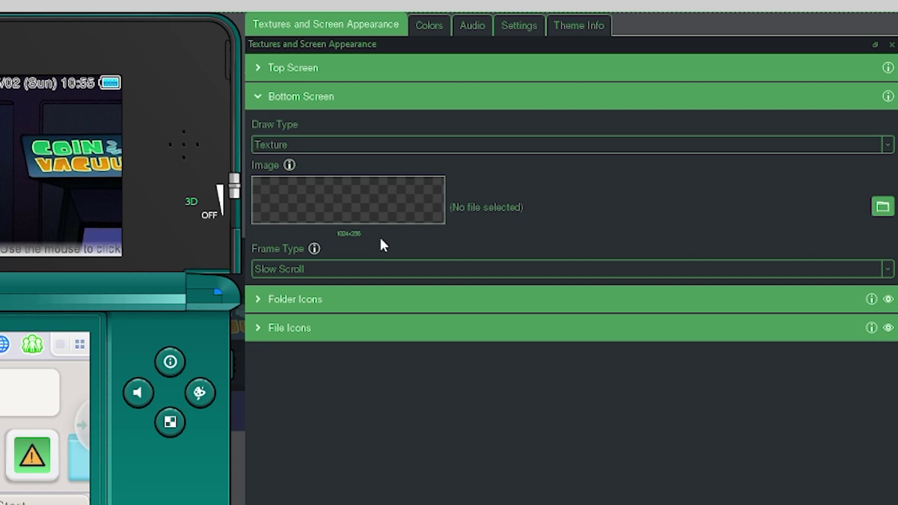
Load bottom.png from the Desktop as the bottom screen image and preview the wallpaper.
{"action": "left_click", "coordinate": [880, 208]}
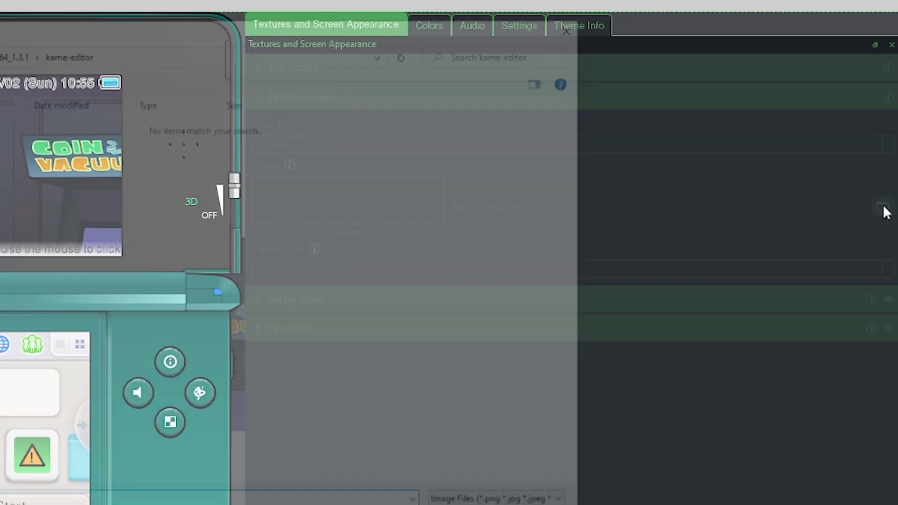
{"action": "scroll", "coordinate": [14, 187], "scroll_direction": "up", "scroll_amount": 3}
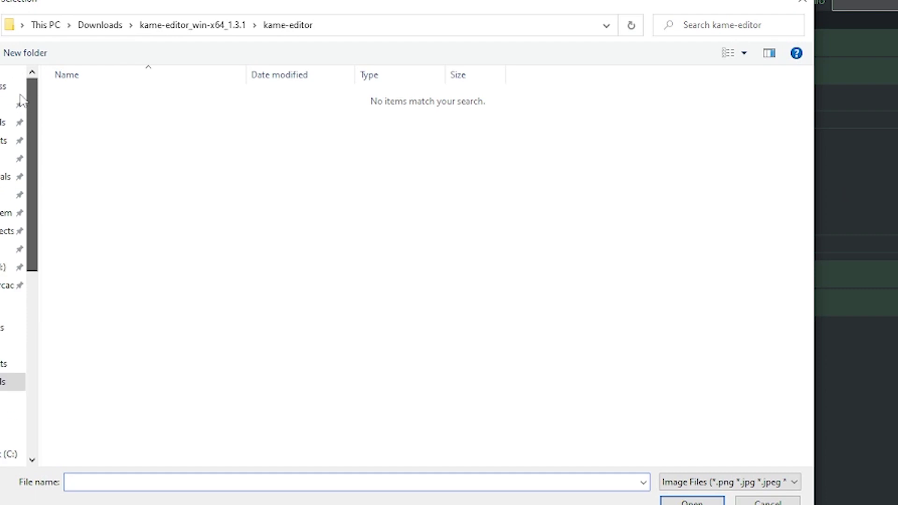
{"action": "left_click", "coordinate": [11, 104]}
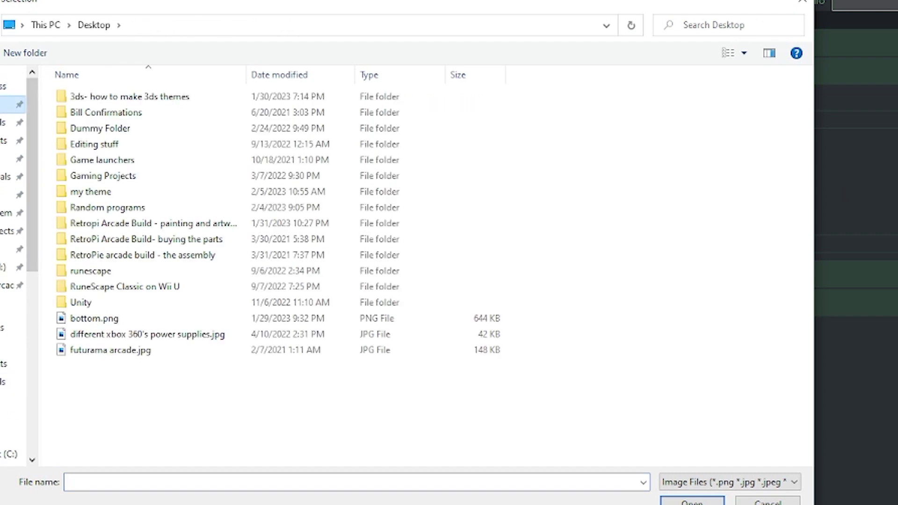
{"action": "double_click", "coordinate": [63, 319]}
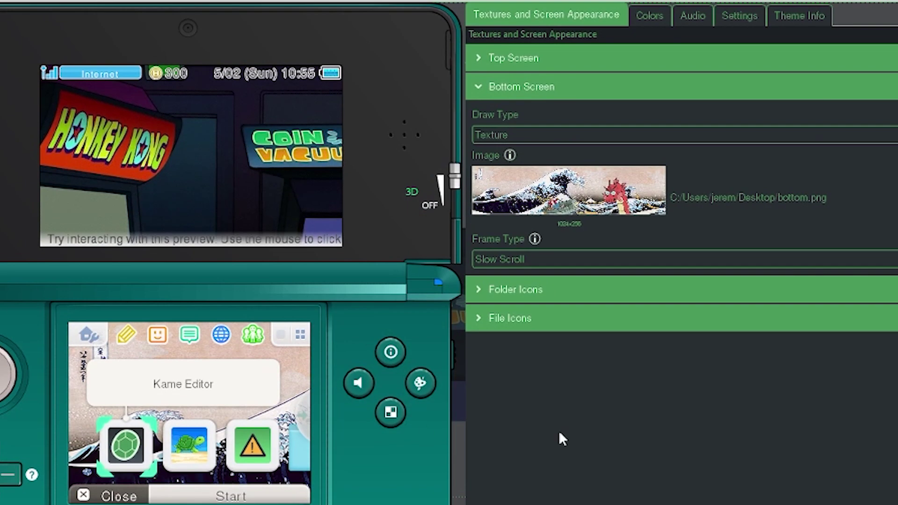
{"action": "left_click", "coordinate": [297, 409]}
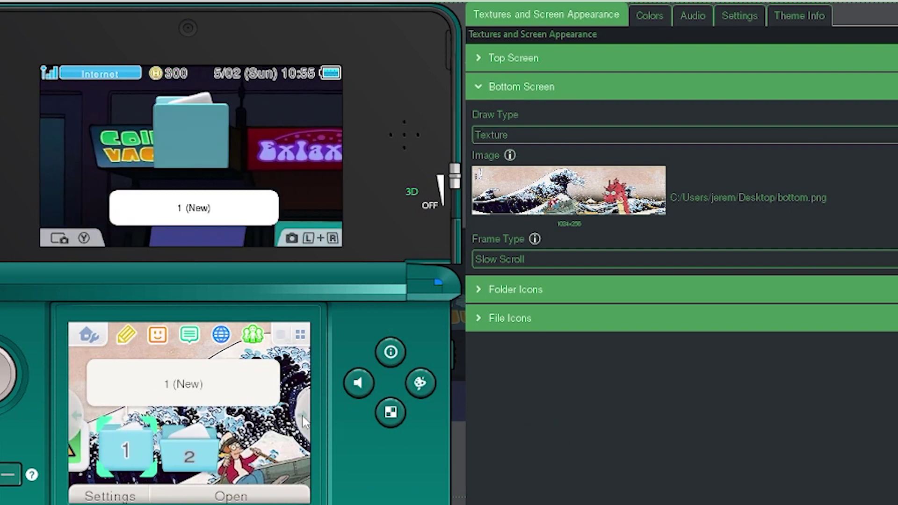
{"action": "left_click", "coordinate": [302, 418]}
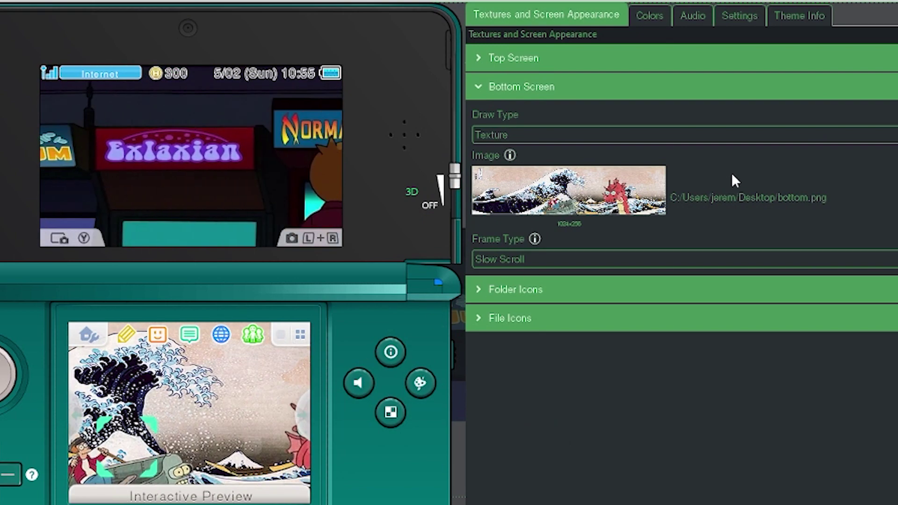
{"action": "left_click", "coordinate": [485, 91]}
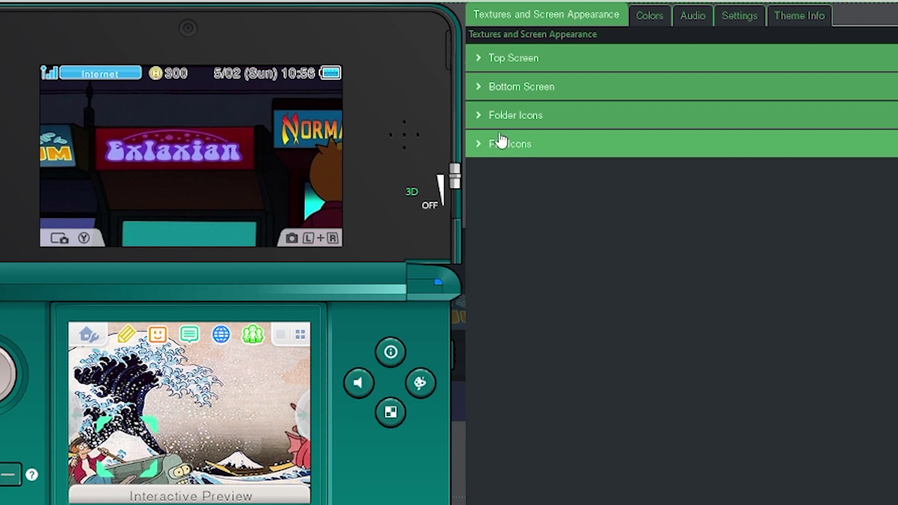
On the Colors page, set the Cursor Glow colour to red #fa4a4a.
{"action": "left_click", "coordinate": [651, 16]}
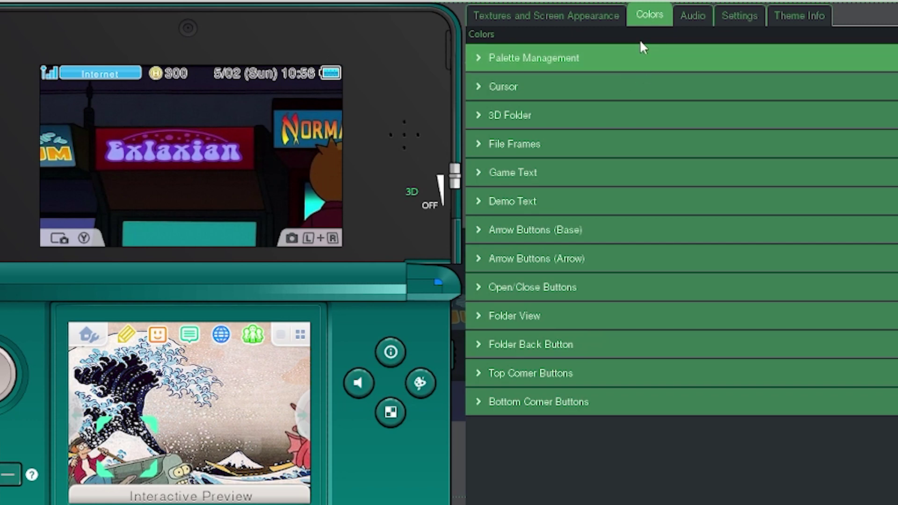
{"action": "left_click", "coordinate": [478, 87]}
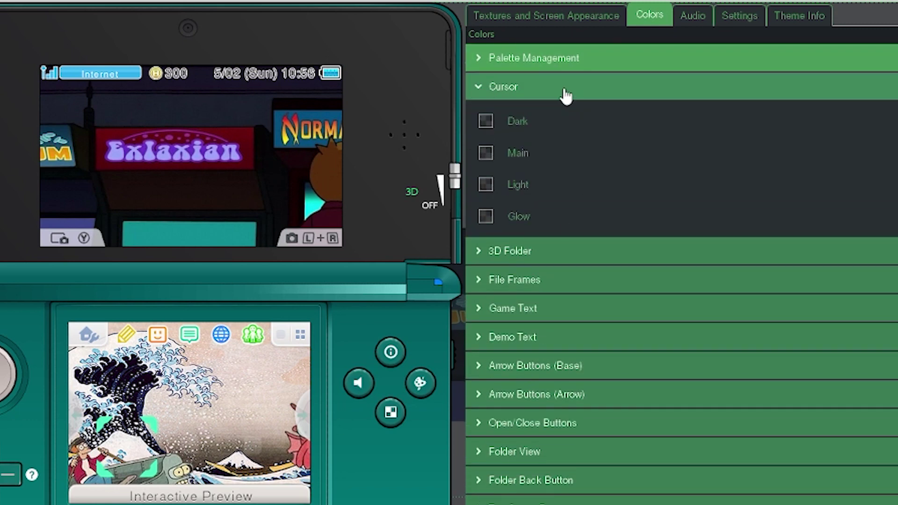
{"action": "left_click", "coordinate": [486, 217]}
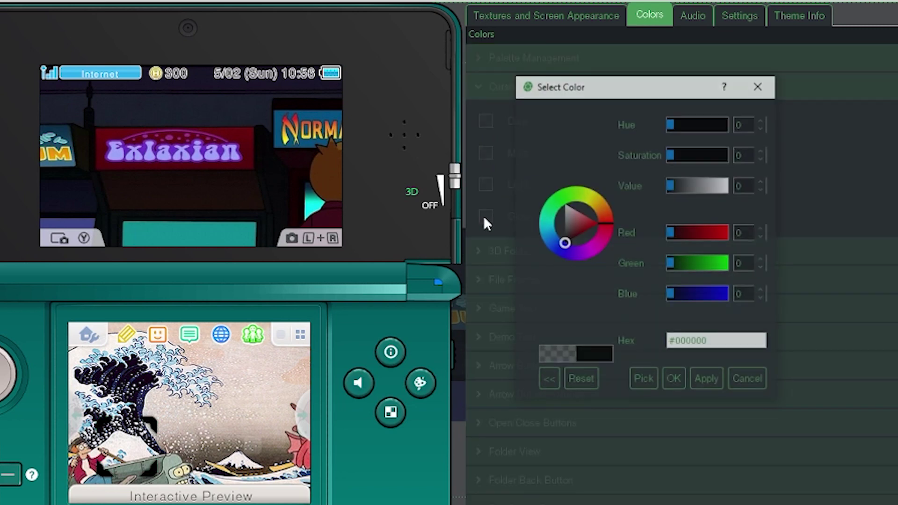
{"action": "left_click", "coordinate": [578, 228]}
{"action": "left_click_drag", "start_coordinate": [579, 227], "coordinate": [596, 227]}
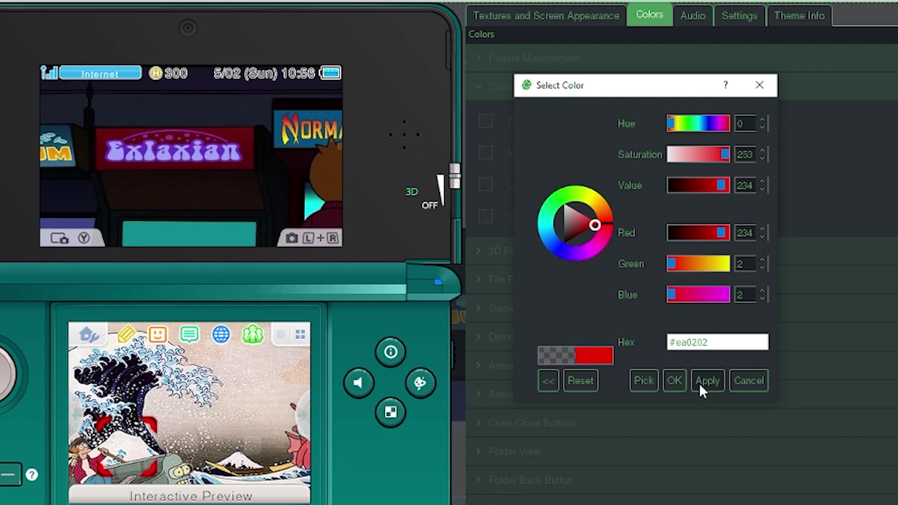
{"action": "mouse_move", "coordinate": [594, 229]}
{"action": "left_mouse_down"}
{"action": "mouse_move", "coordinate": [575, 224]}
{"action": "mouse_move", "coordinate": [590, 223]}
{"action": "left_mouse_up"}
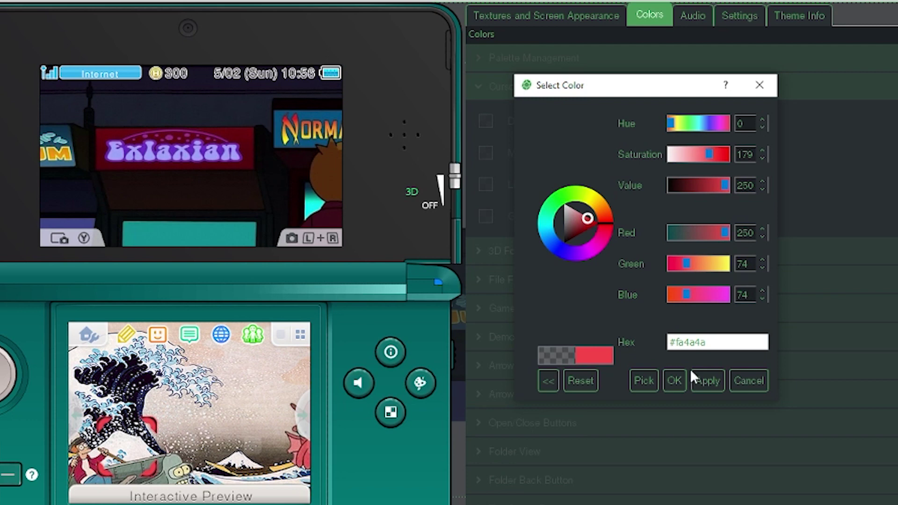
{"action": "left_click", "coordinate": [674, 381]}
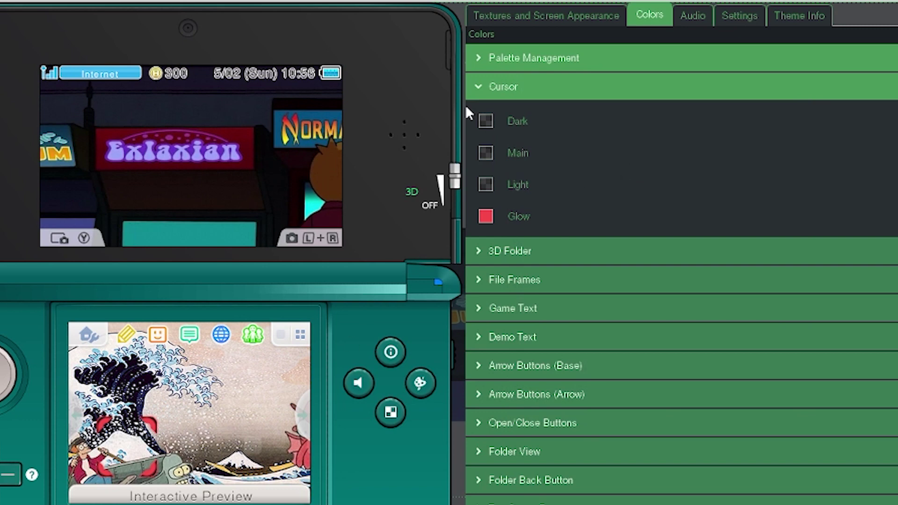
{"action": "left_click", "coordinate": [481, 94]}
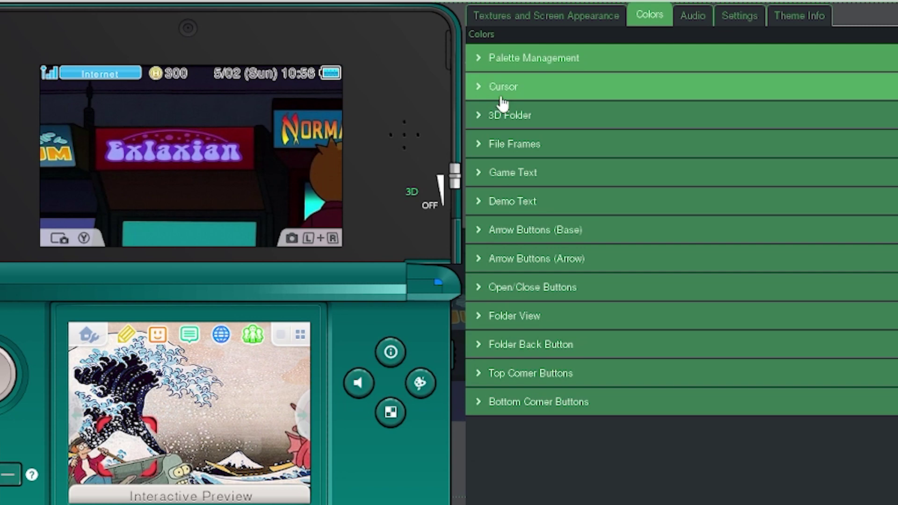
Set the Arrow Buttons (Base) Main colour to blue #0073f1.
{"action": "left_click", "coordinate": [478, 236]}
{"action": "left_click", "coordinate": [486, 297]}
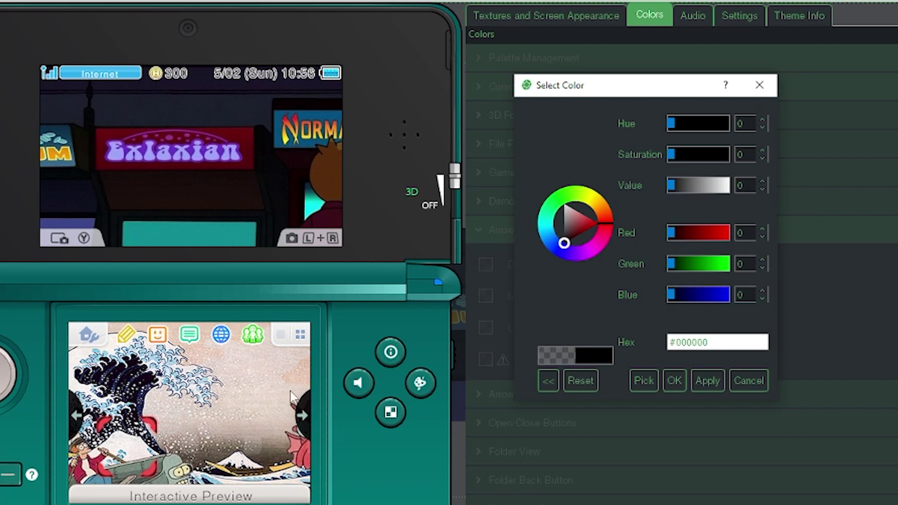
{"action": "left_click_drag", "start_coordinate": [577, 228], "coordinate": [550, 247]}
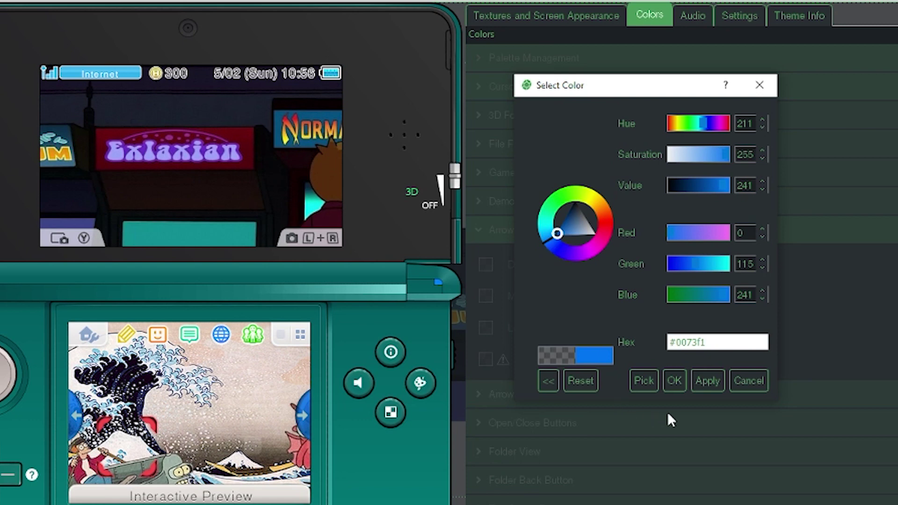
{"action": "left_click", "coordinate": [673, 381]}
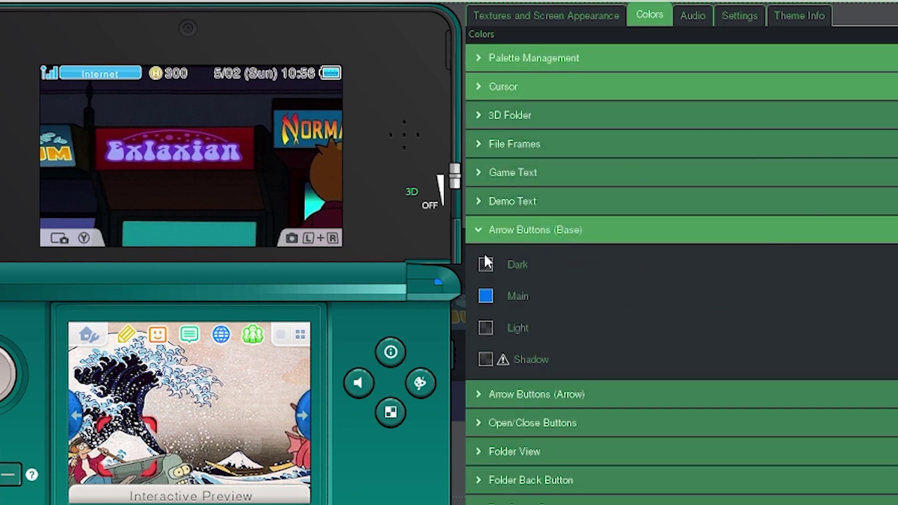
{"action": "left_click", "coordinate": [480, 235]}
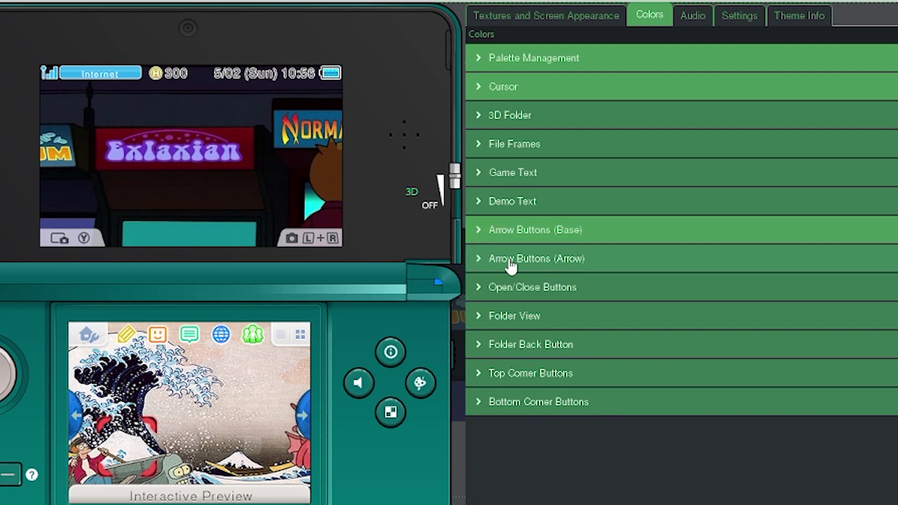
Look at the Arrow Buttons colour options, leaving the unpressed arrow colour unchanged.
{"action": "left_click", "coordinate": [480, 262]}
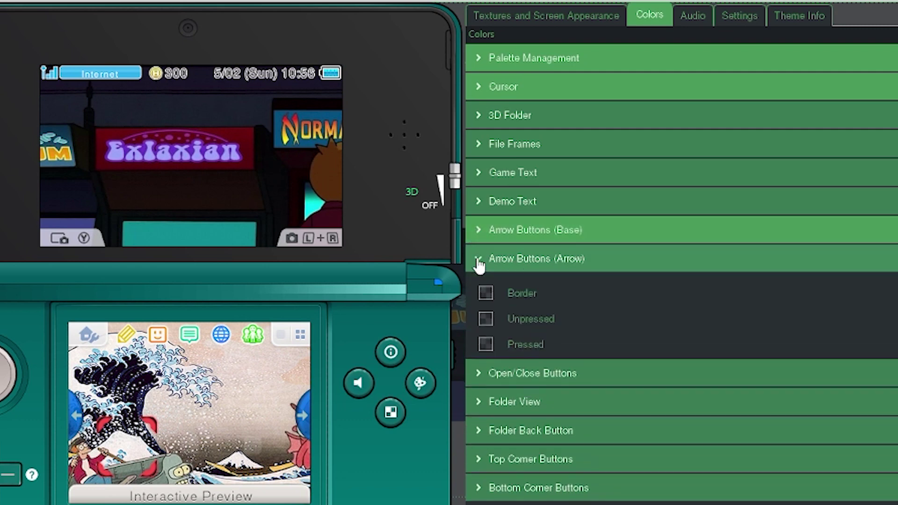
{"action": "left_click", "coordinate": [485, 326]}
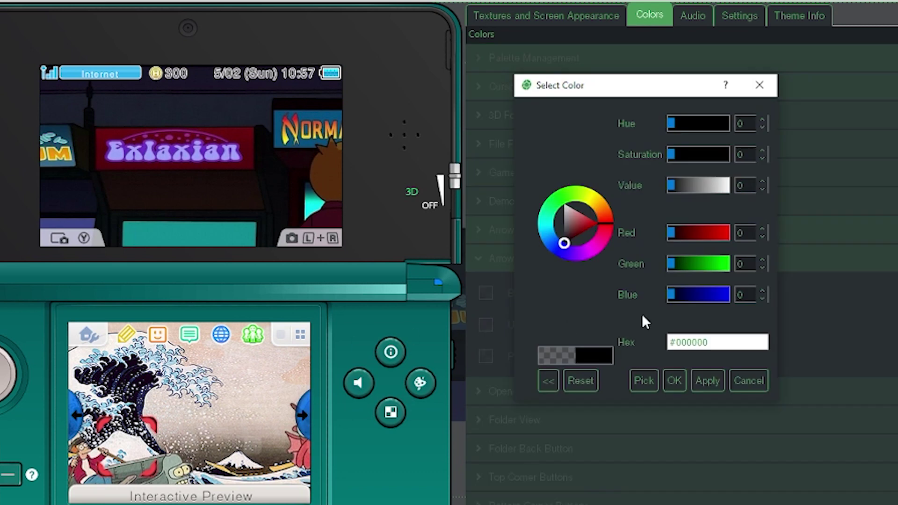
{"action": "left_click", "coordinate": [683, 380]}
{"action": "left_click", "coordinate": [478, 269]}
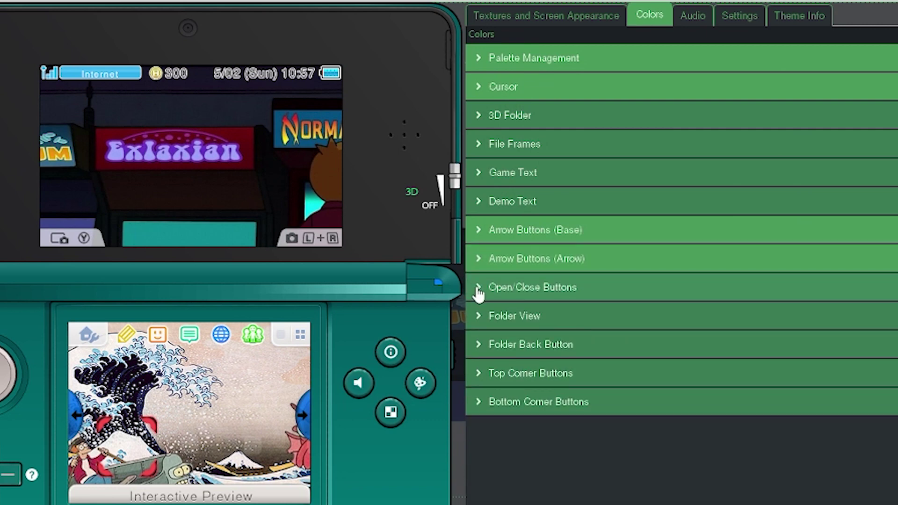
Set the Open Button Main colour to the recently used blue #0073f1.
{"action": "left_click", "coordinate": [478, 289]}
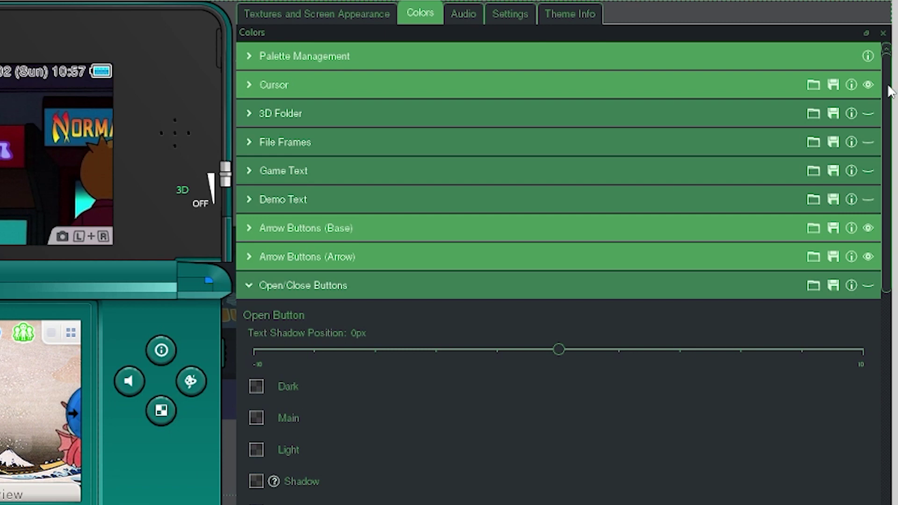
{"action": "left_click_drag", "start_coordinate": [888, 86], "coordinate": [887, 137]}
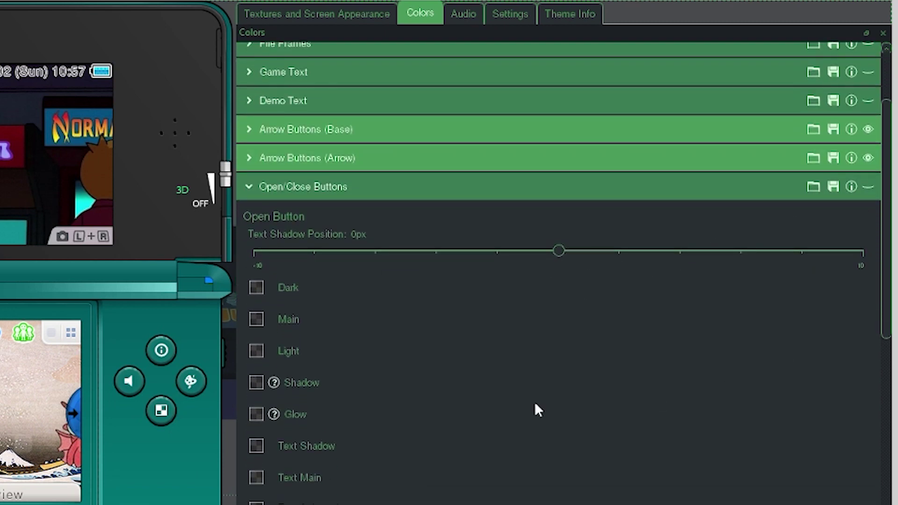
{"action": "left_click", "coordinate": [256, 319]}
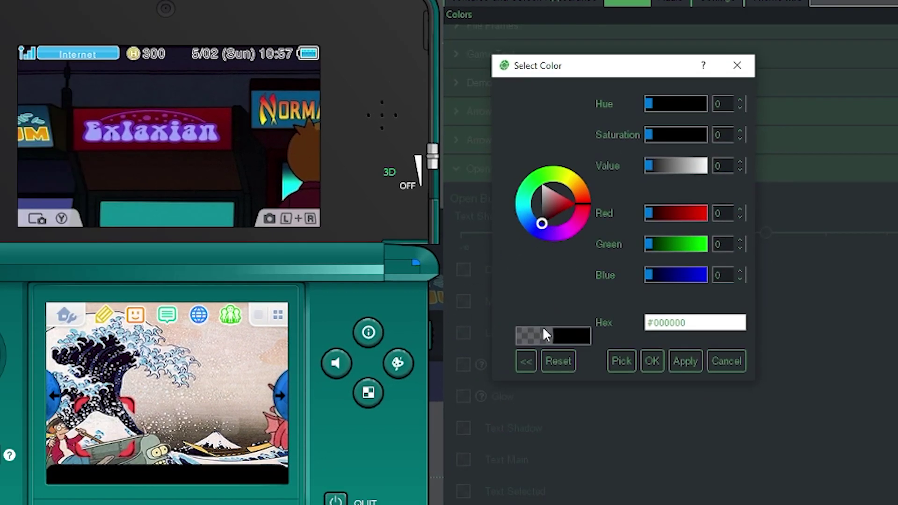
{"action": "left_click", "coordinate": [524, 362]}
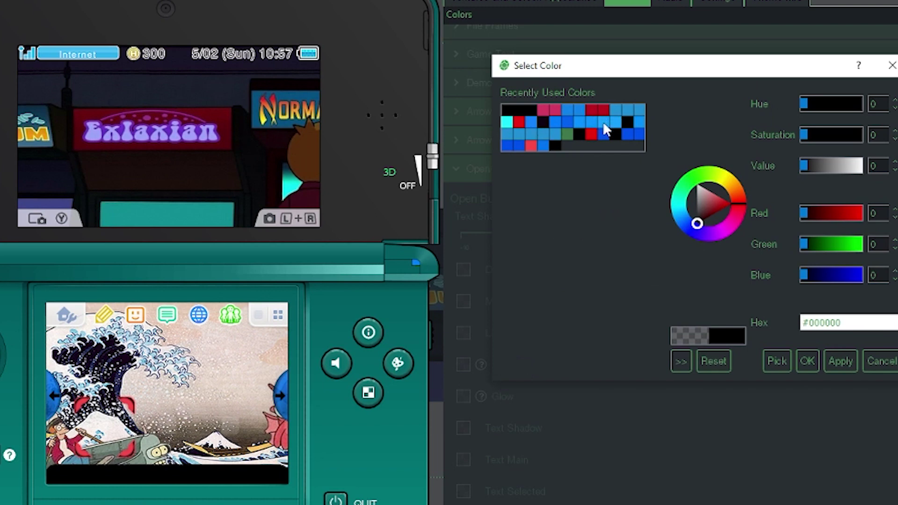
{"action": "left_click", "coordinate": [541, 147]}
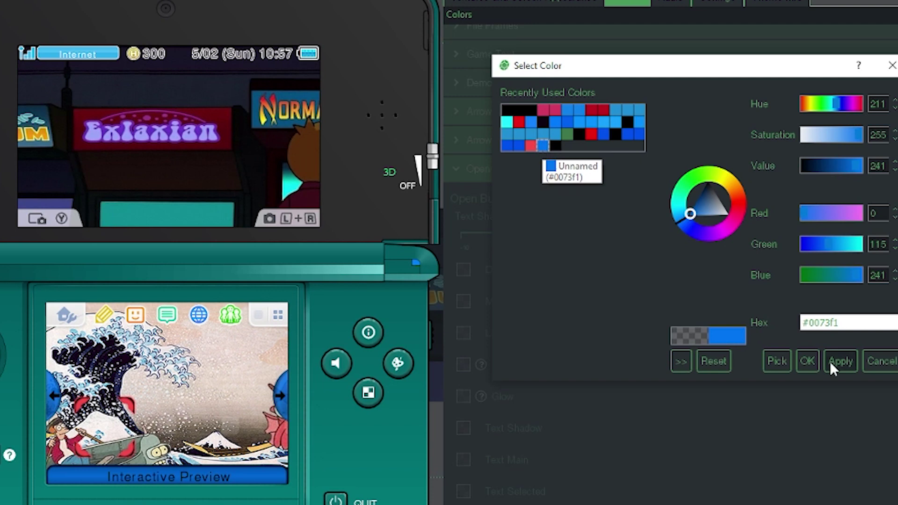
{"action": "left_click", "coordinate": [807, 361]}
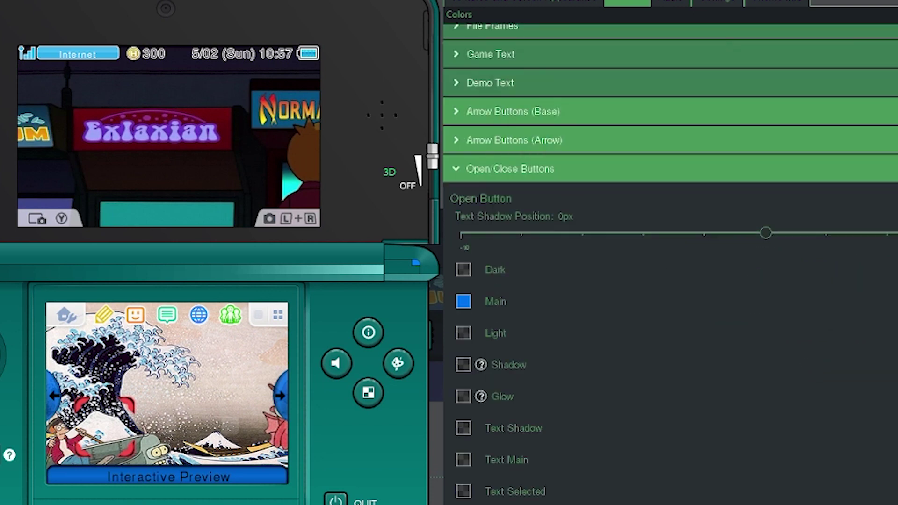
Set the Close Button Main colour to the same blue #0073f1.
{"action": "scroll", "coordinate": [509, 231], "scroll_direction": "down", "scroll_amount": 7}
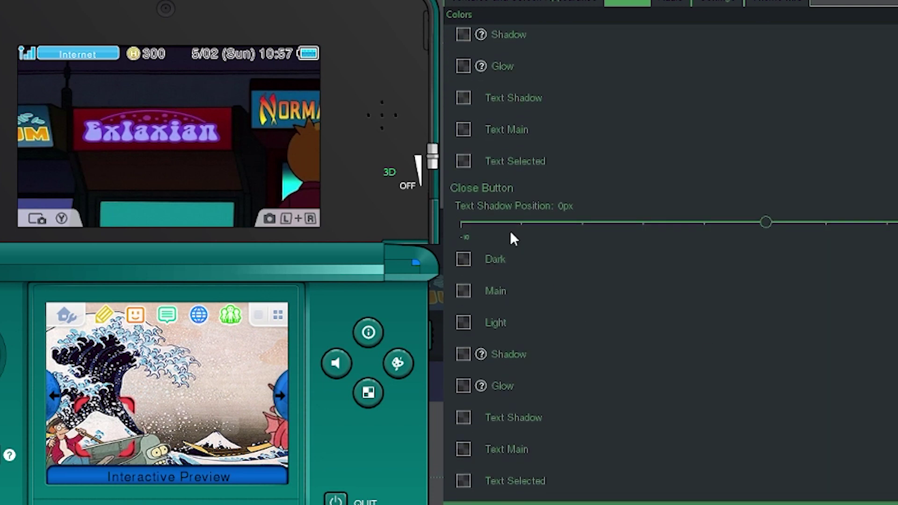
{"action": "left_click", "coordinate": [463, 290]}
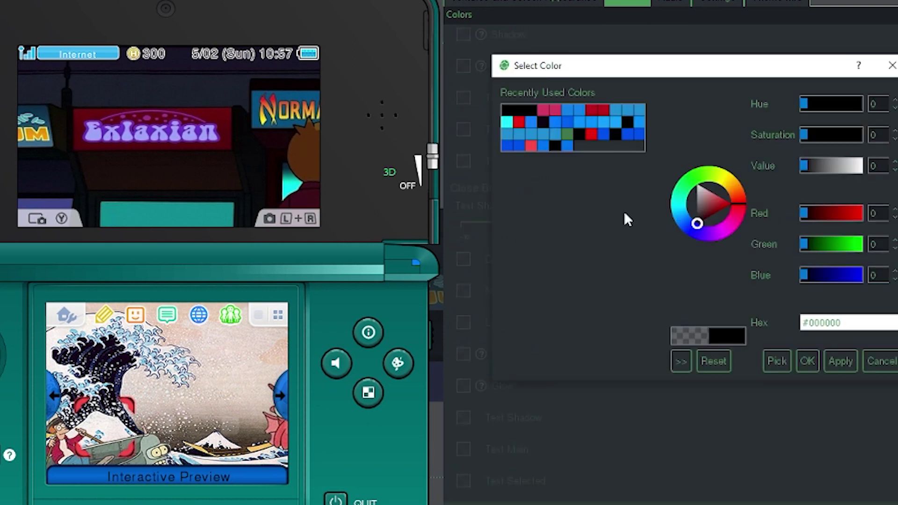
{"action": "left_click", "coordinate": [566, 145]}
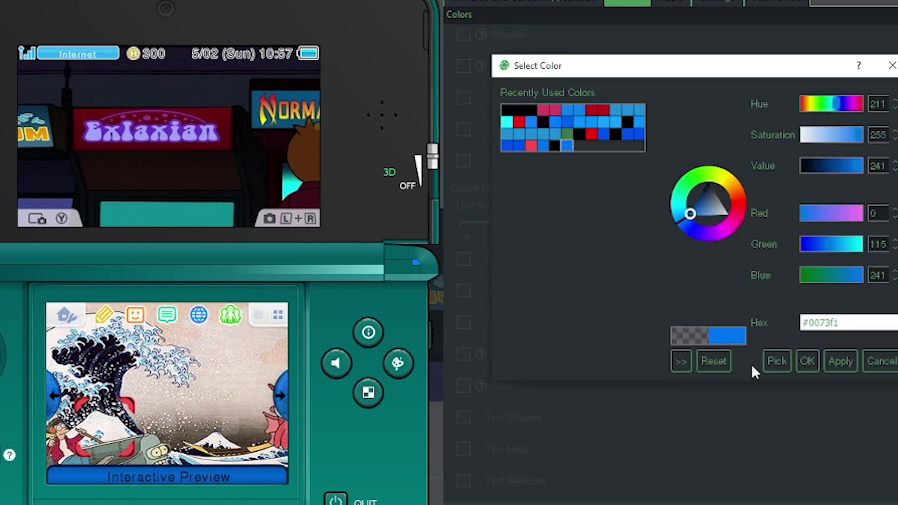
{"action": "left_click", "coordinate": [808, 360]}
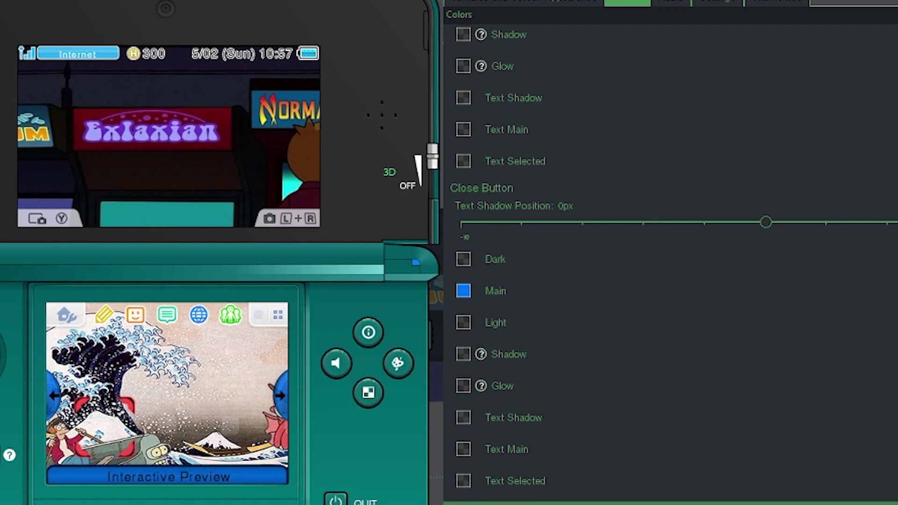
{"action": "scroll", "coordinate": [669, 262], "scroll_direction": "up", "scroll_amount": 5}
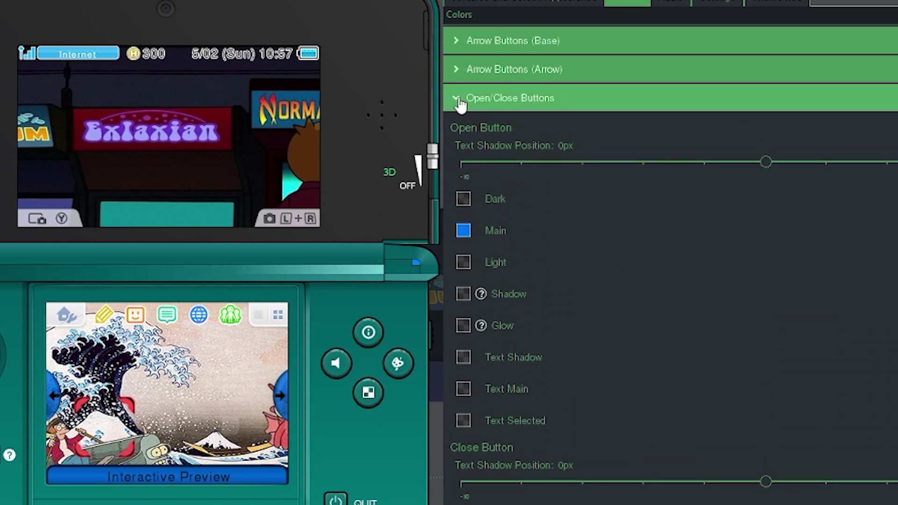
{"action": "left_click", "coordinate": [460, 105]}
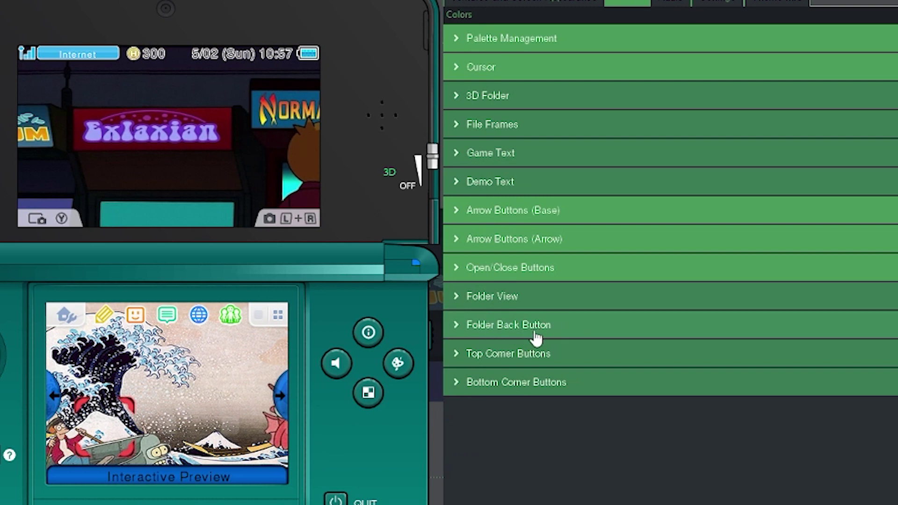
Set the Top Corner Buttons Main colour to recent blue #0073f1.
{"action": "left_click", "coordinate": [456, 357]}
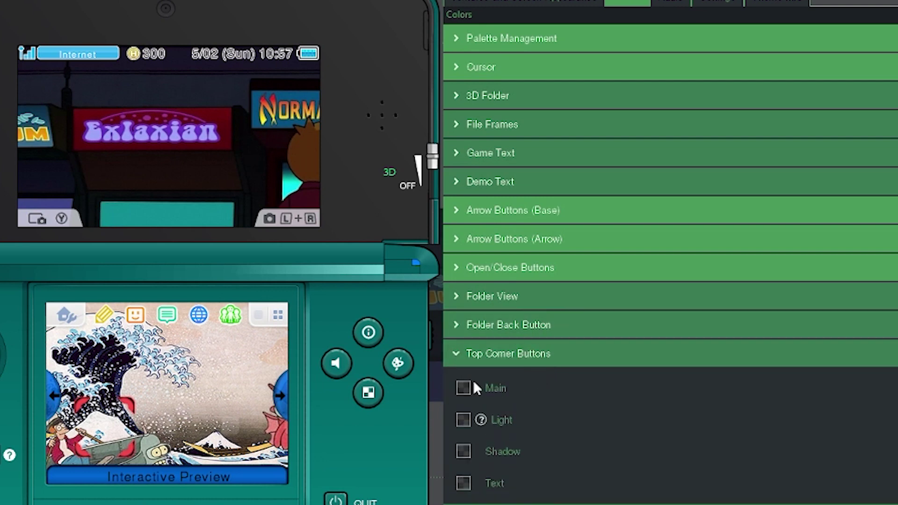
{"action": "left_click", "coordinate": [463, 388]}
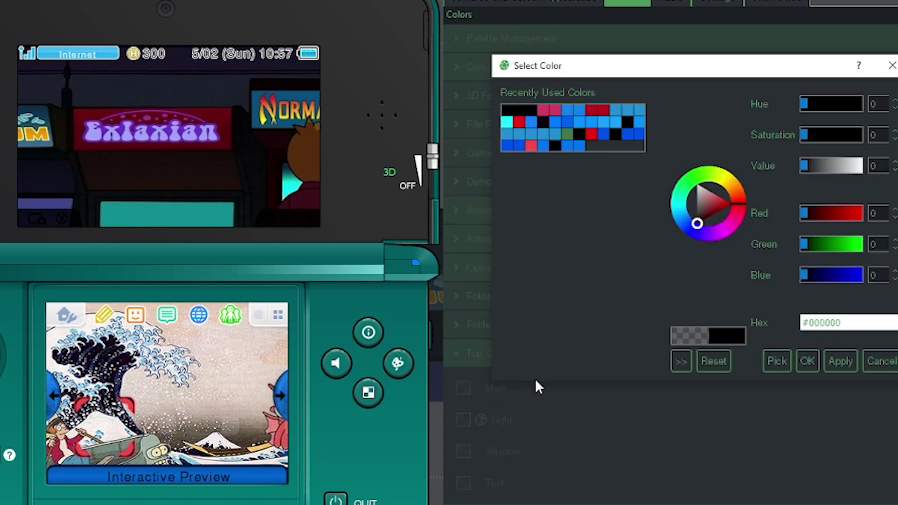
{"action": "left_click", "coordinate": [580, 146]}
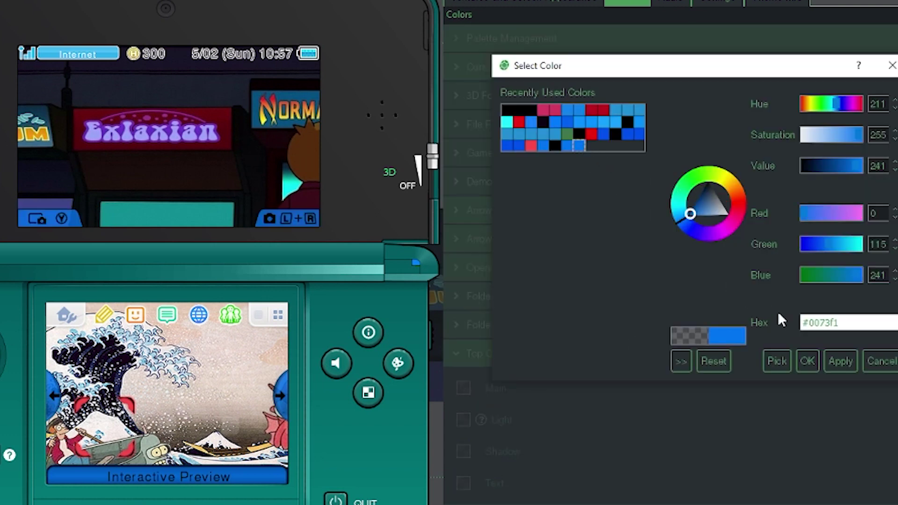
{"action": "left_click", "coordinate": [807, 363]}
{"action": "left_click", "coordinate": [454, 361]}
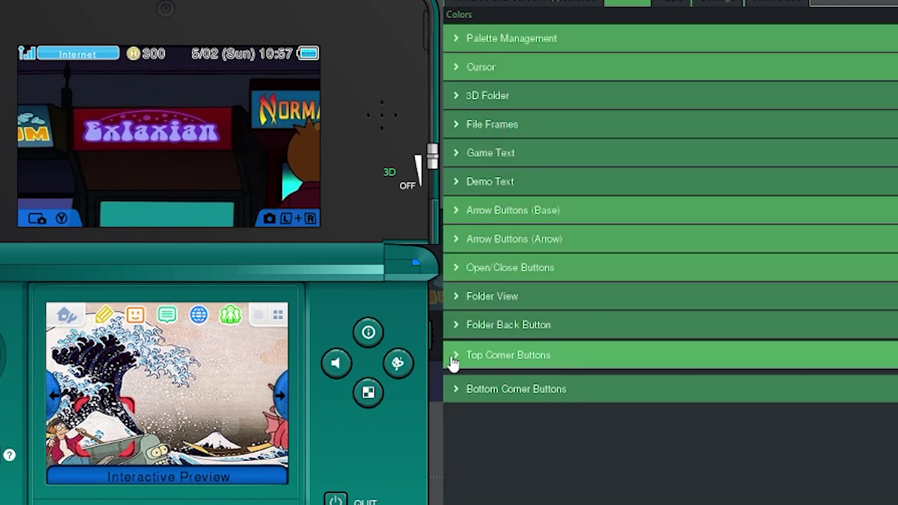
Set the Bottom Corner Buttons Main colour to recent blue #0073f1.
{"action": "left_click", "coordinate": [453, 383]}
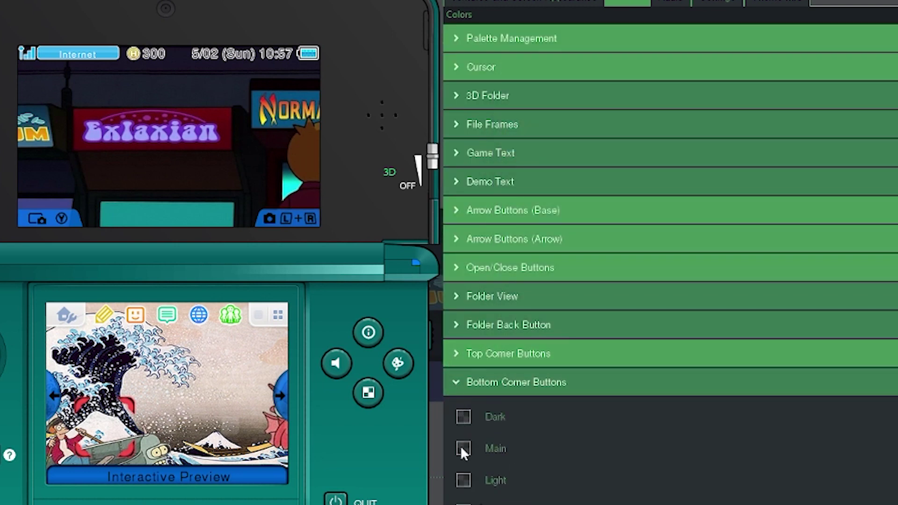
{"action": "left_click", "coordinate": [463, 449]}
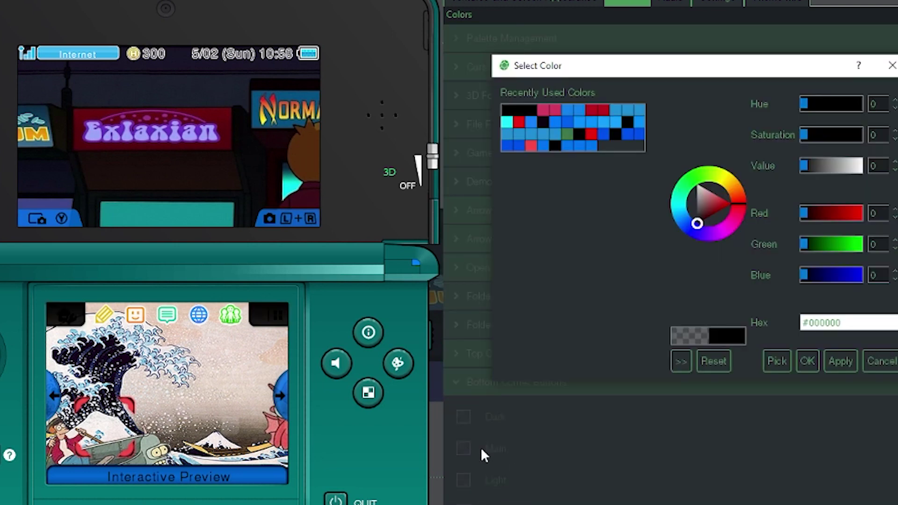
{"action": "left_click", "coordinate": [589, 146]}
{"action": "left_click", "coordinate": [801, 361]}
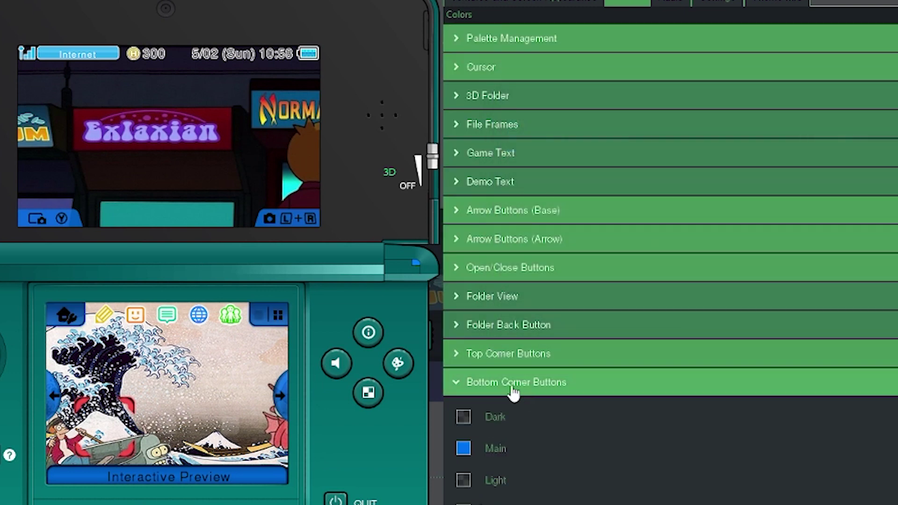
{"action": "left_click", "coordinate": [458, 387]}
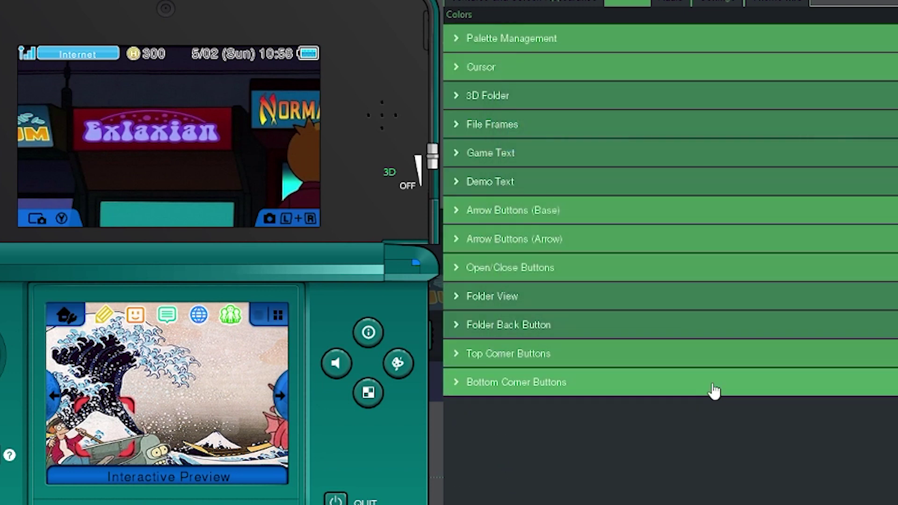